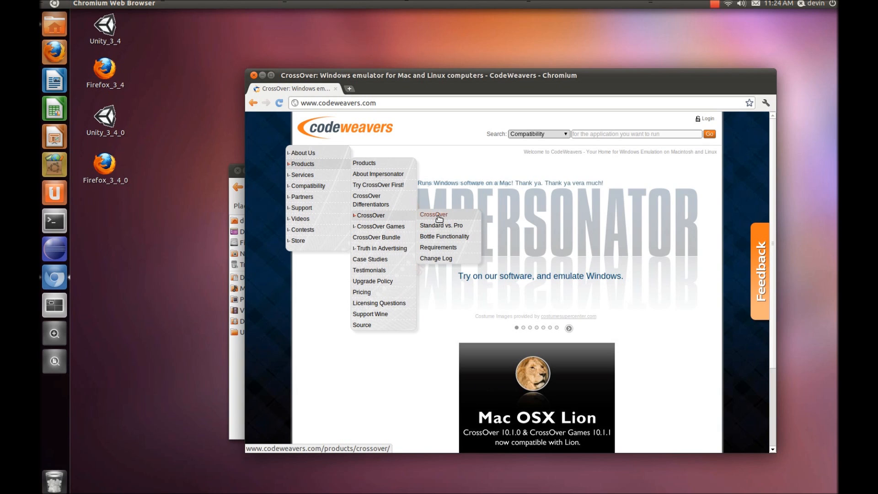
Load the CodeWeavers CrossOver product page, dismiss the pluginserver crash, and bring the file manager forward.
click(439, 219)
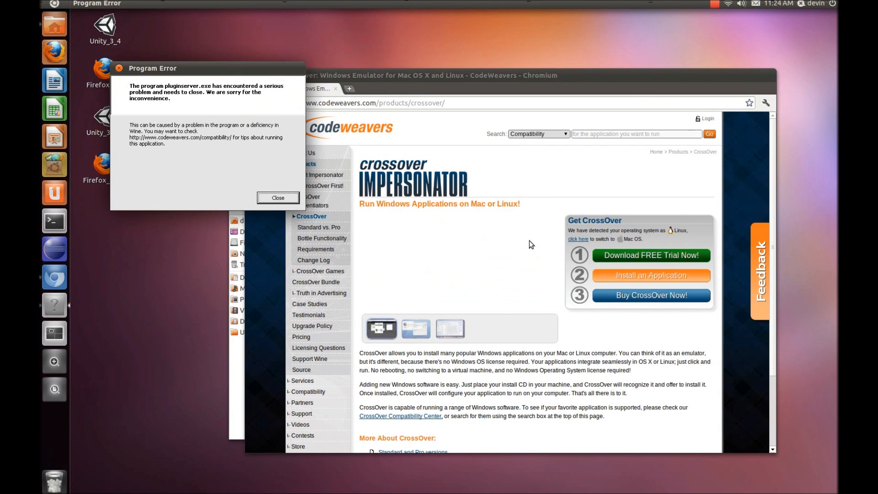
click(292, 199)
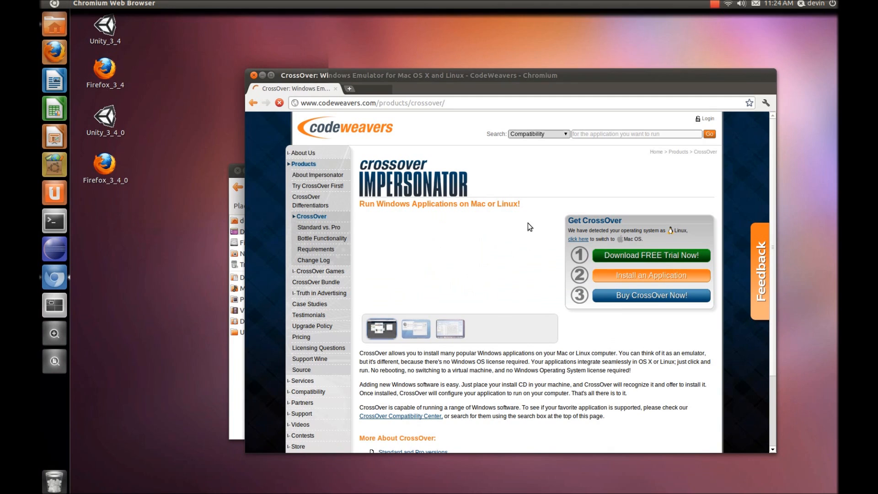
click(236, 365)
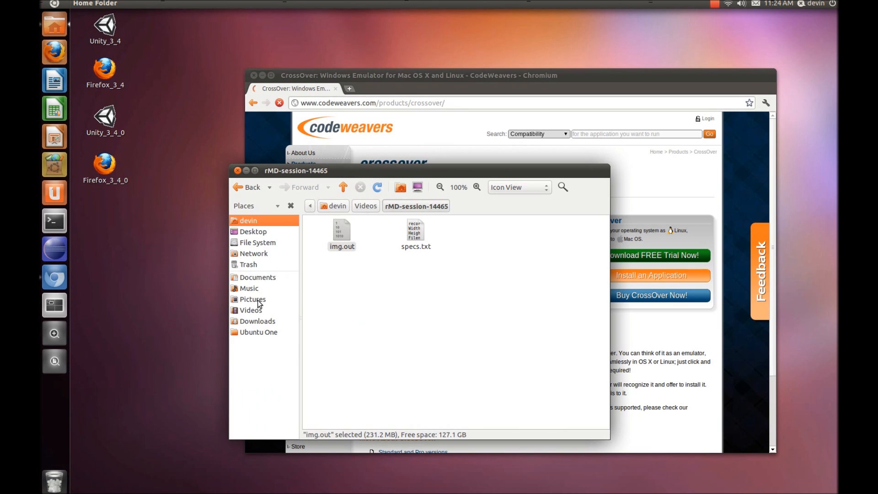
Open Downloads/Unity/UnitySetup-3.4.0.exe with CrossOver's software installer.
click(264, 321)
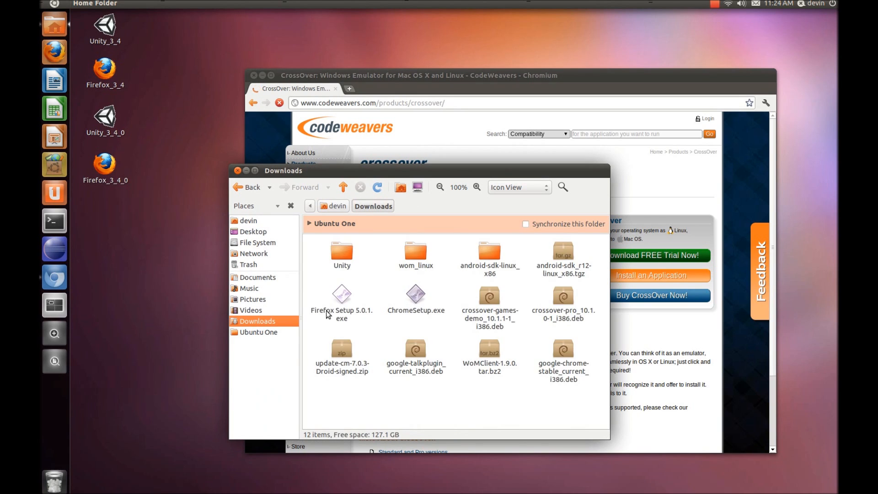
double_click(342, 254)
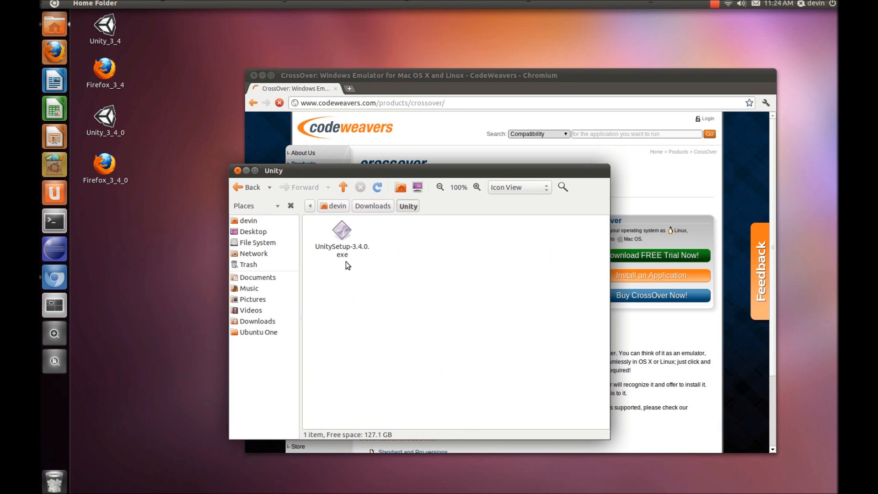
right_click(343, 234)
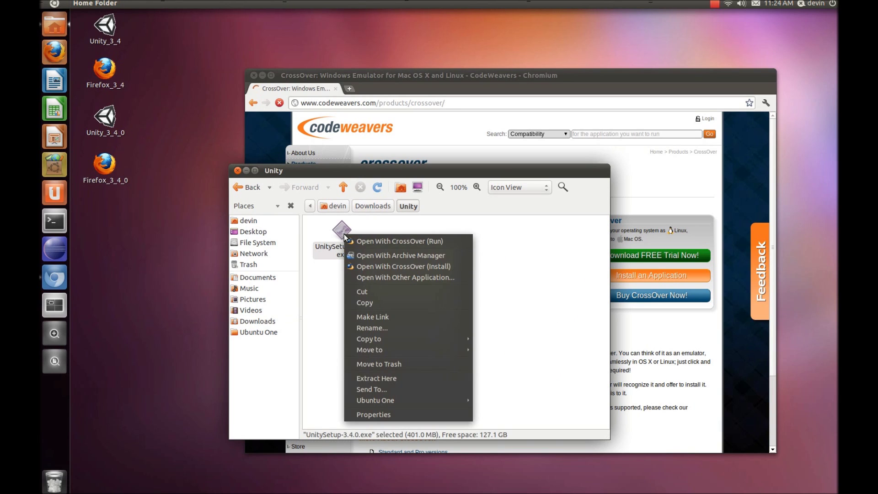
click(372, 266)
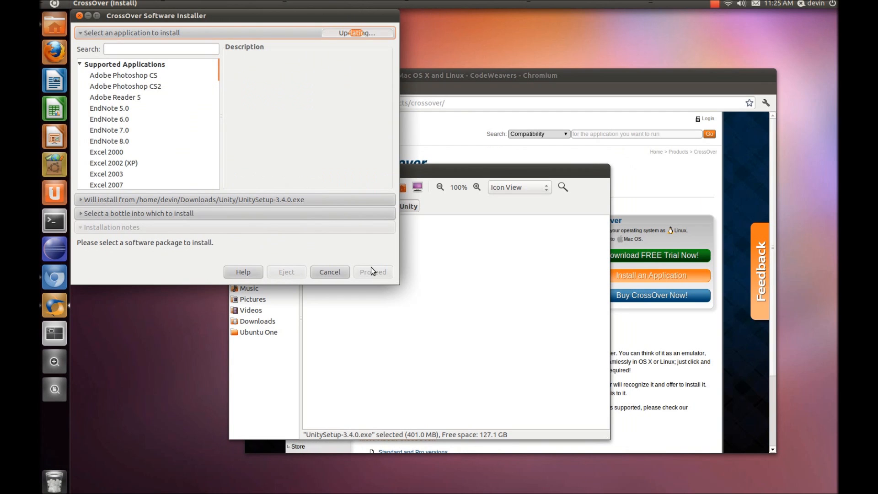
Install as an unlisted Other Application into a new bottle named UnityIDE_3_4 and start it.
click(124, 47)
text(unity3d)
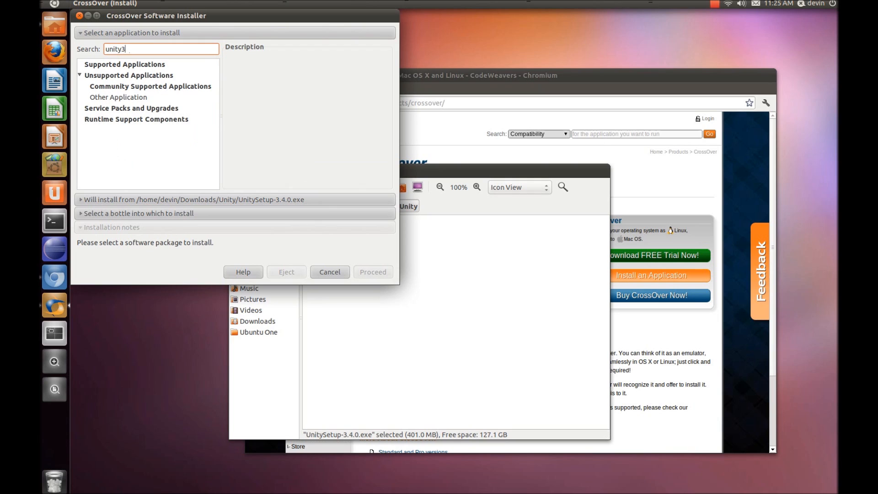
click(146, 98)
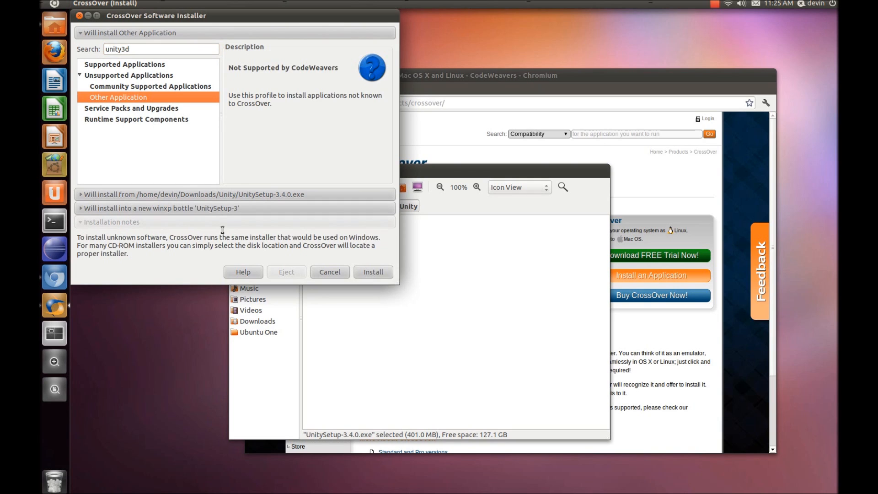
click(218, 198)
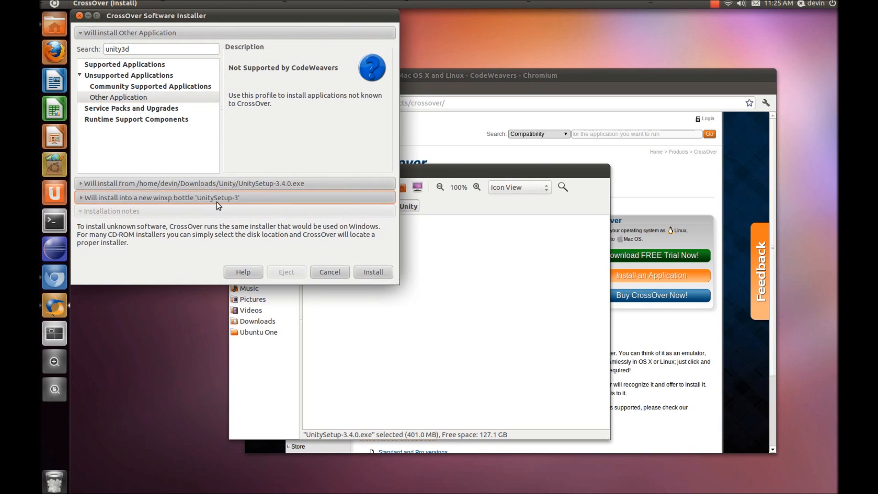
double_click(256, 97)
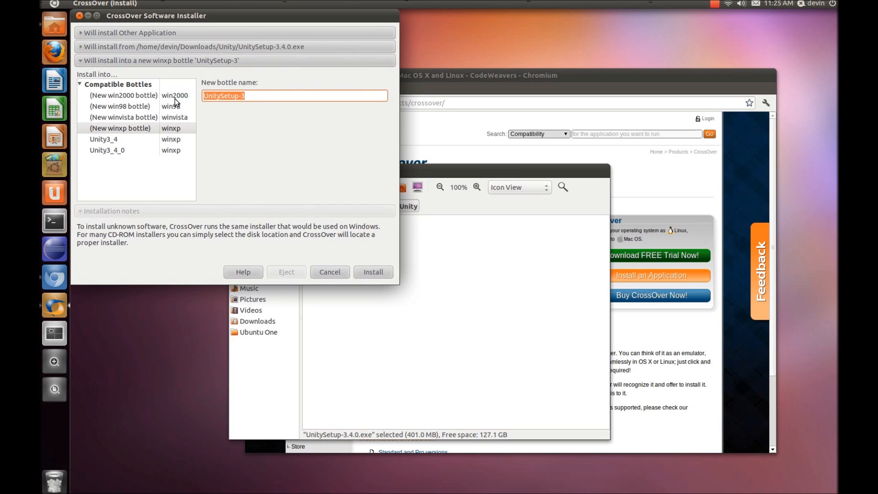
text(Unity)
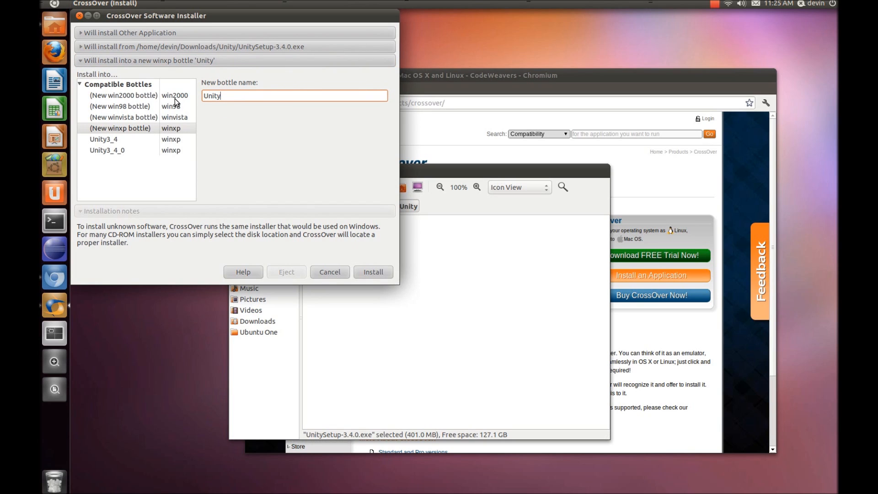
text(IDE_)
text(3_4)
click(374, 272)
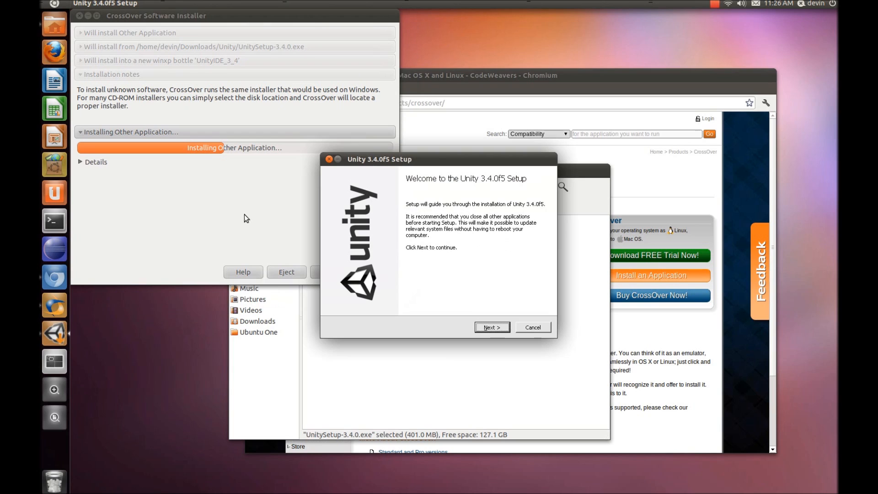
Accept the licence, drop Example Project and Development Web Player, and set destination to ...\Unity\Editor3.4.
click(495, 328)
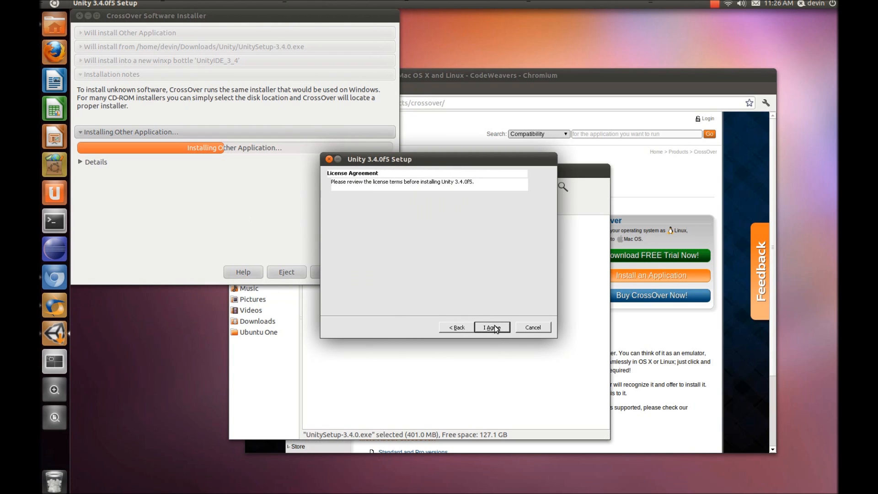
click(495, 328)
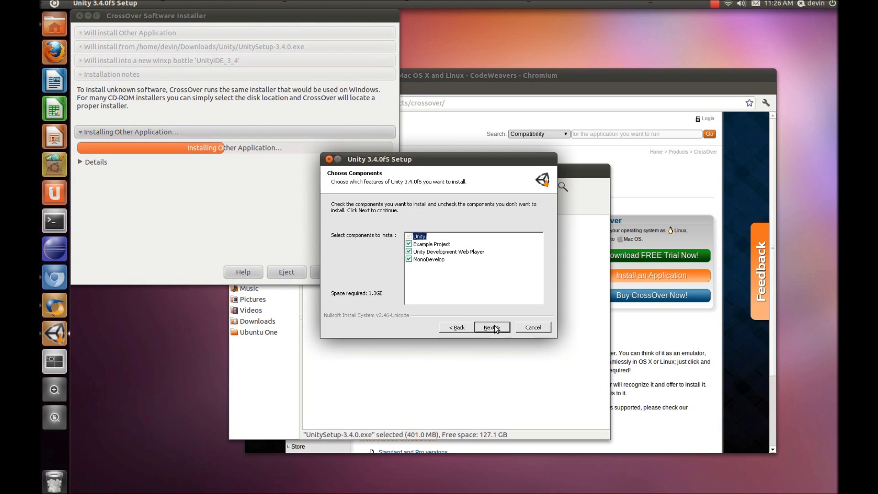
click(410, 245)
click(409, 252)
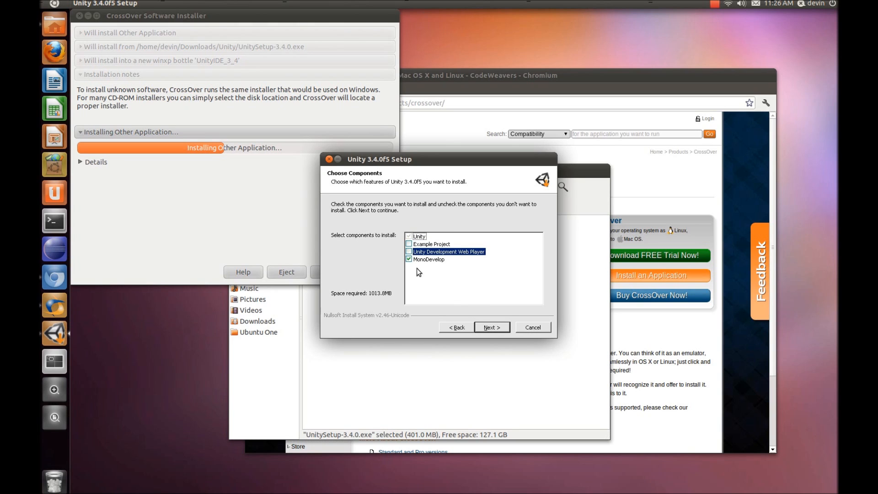
click(492, 327)
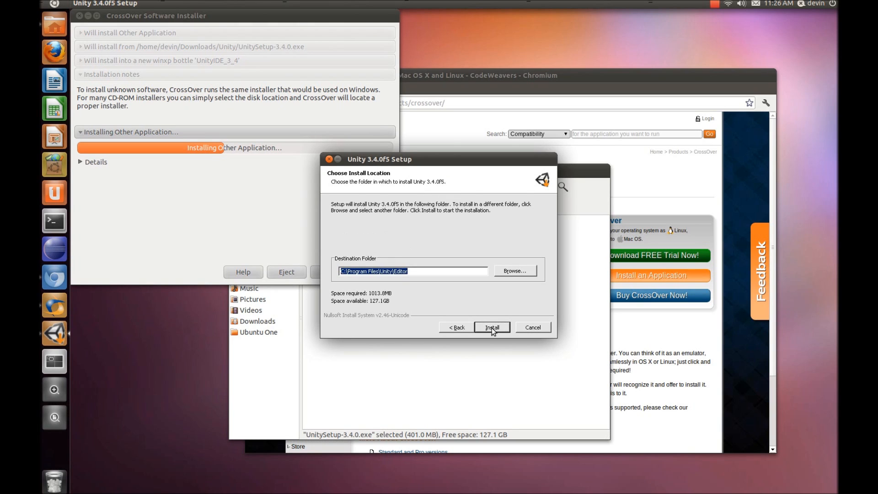
click(454, 274)
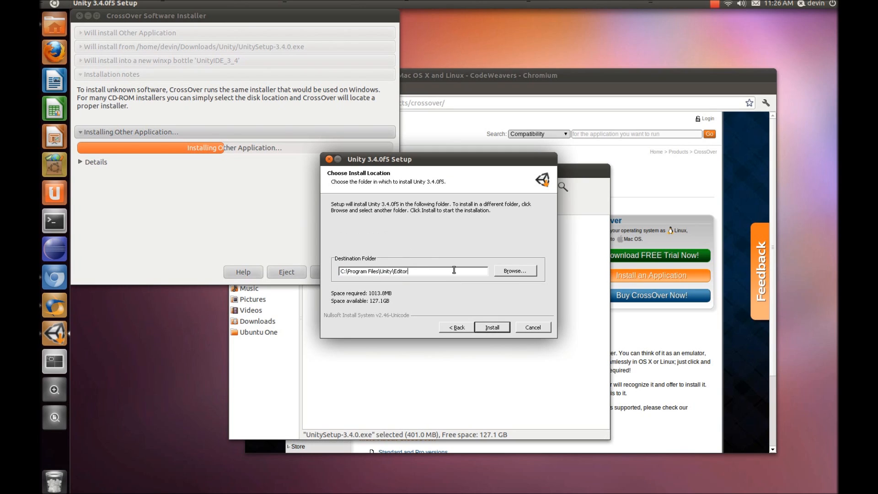
text(3.4)
Begin the Unity install with the detailed log shown and close CrossOver's failed-installation notice.
click(494, 327)
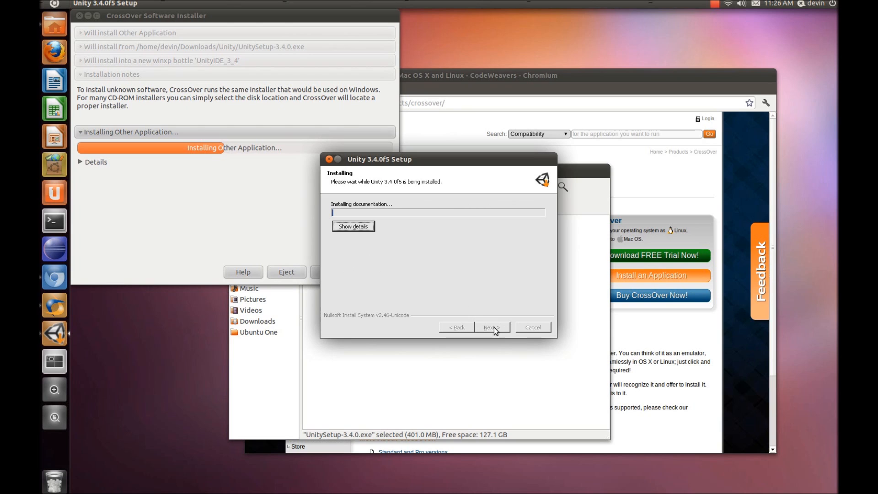
click(354, 227)
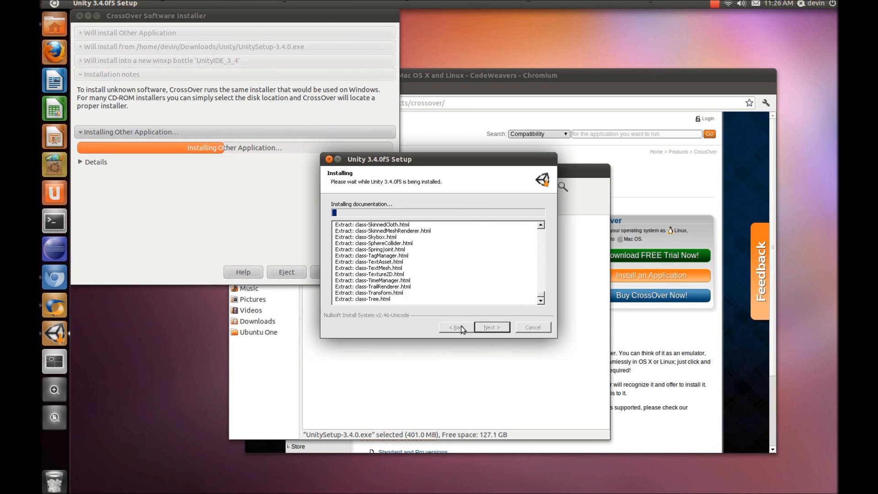
click(277, 247)
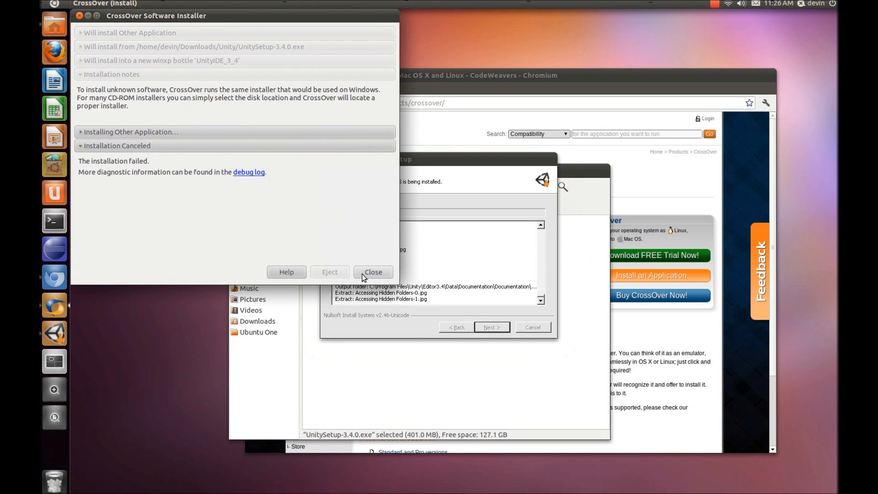
click(372, 272)
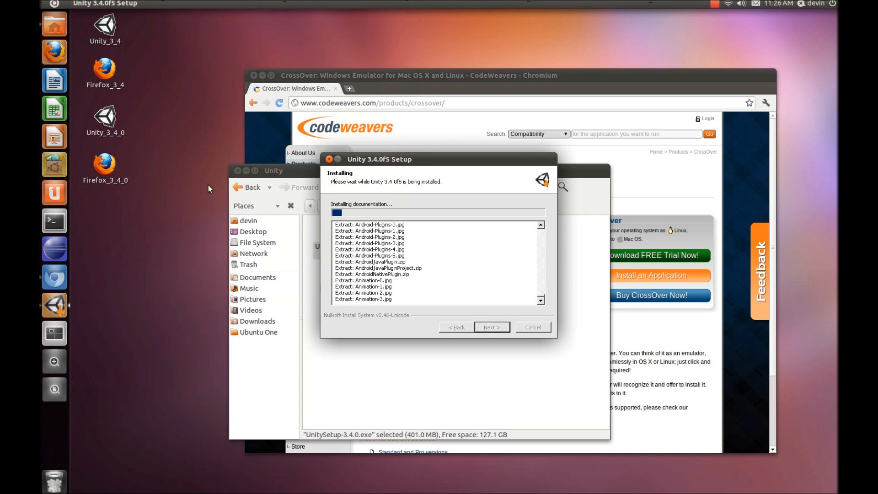
Select the new Unity_3_4_0 and Firefox_3_4_0 desktop icons, then refocus the Unity setup window.
drag(160, 237, 102, 115)
click(181, 186)
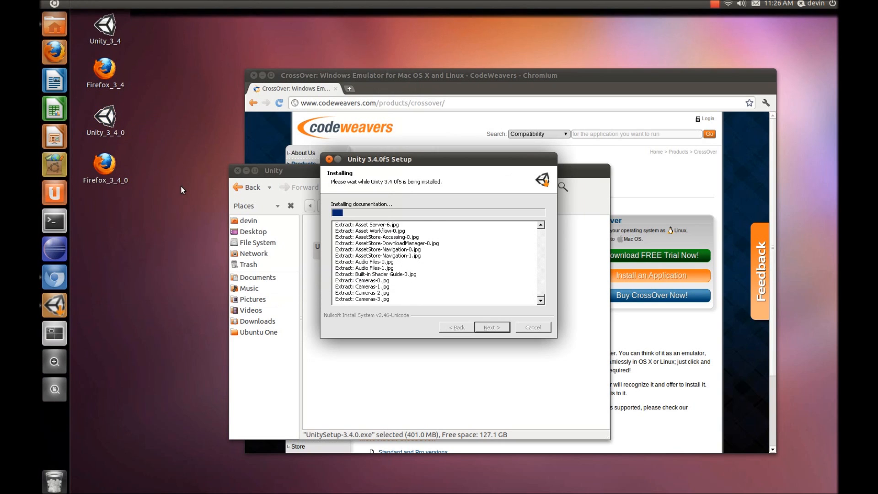
click(106, 118)
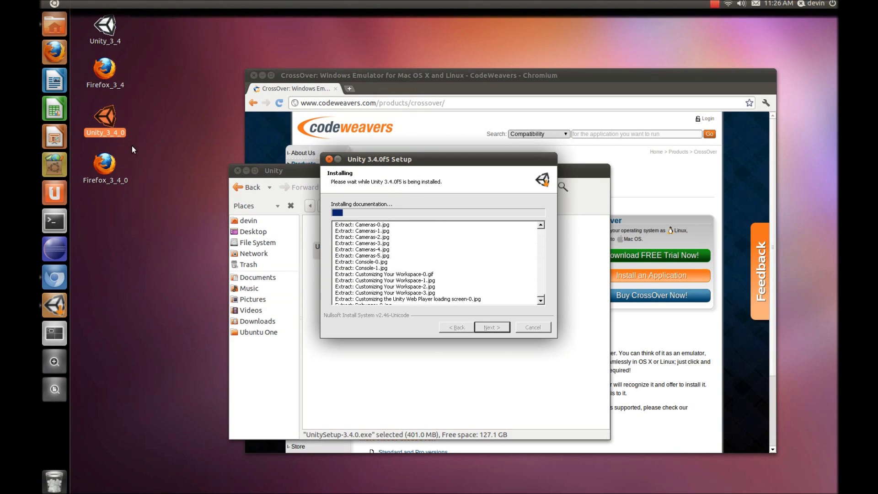
click(106, 165)
click(360, 251)
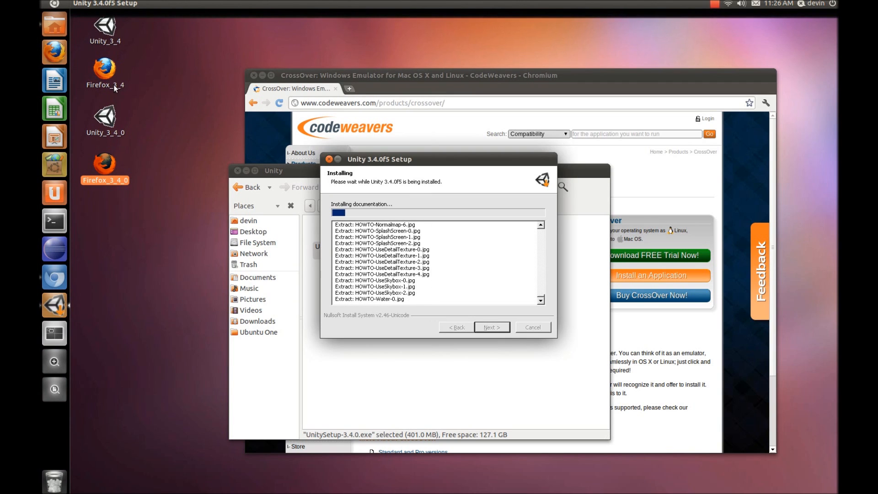
Launch a terminal and return to workspace 1 via the workspace overview.
click(57, 334)
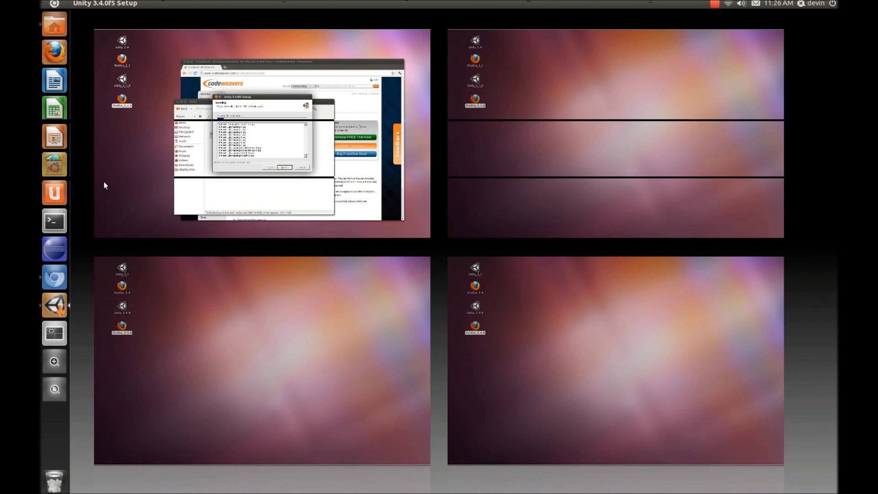
click(54, 221)
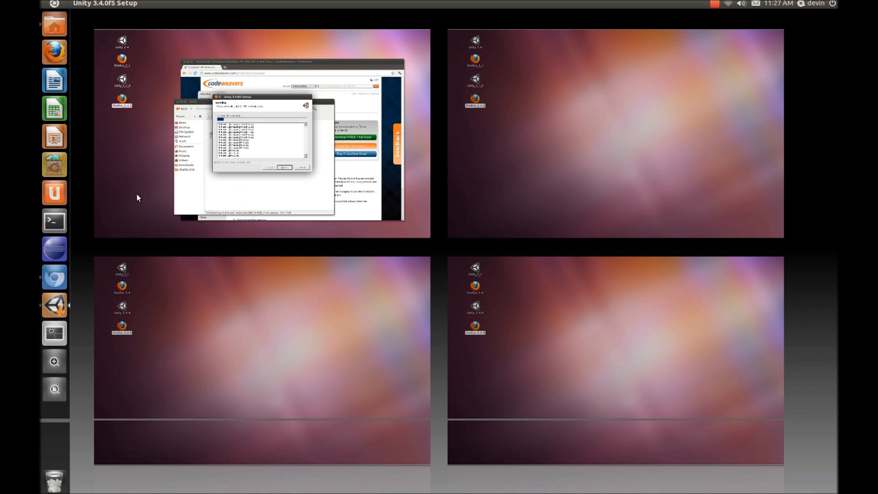
click(225, 155)
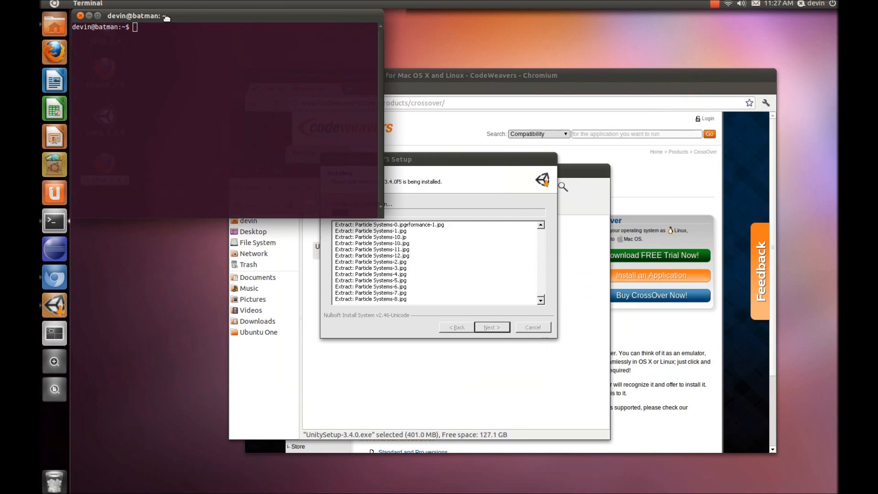
List the running Unity processes with ps ax | grep -i unity.
drag(164, 19, 174, 17)
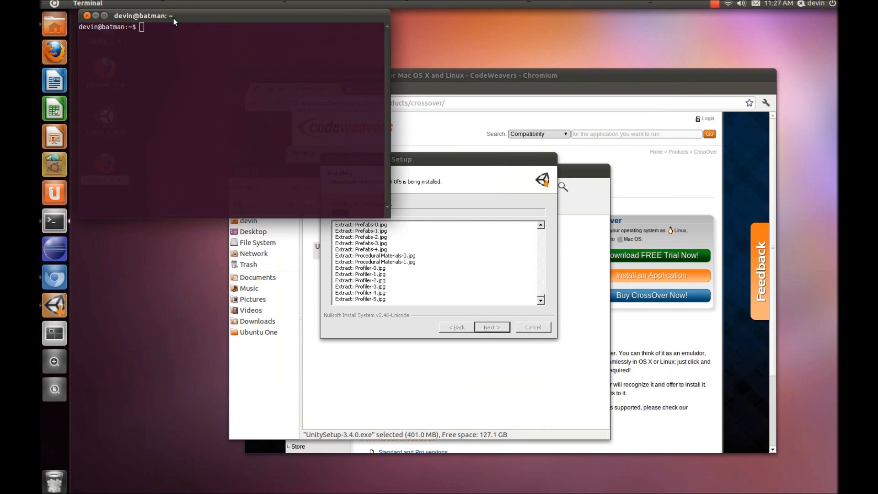
click(144, 90)
text(ps ax | fg)
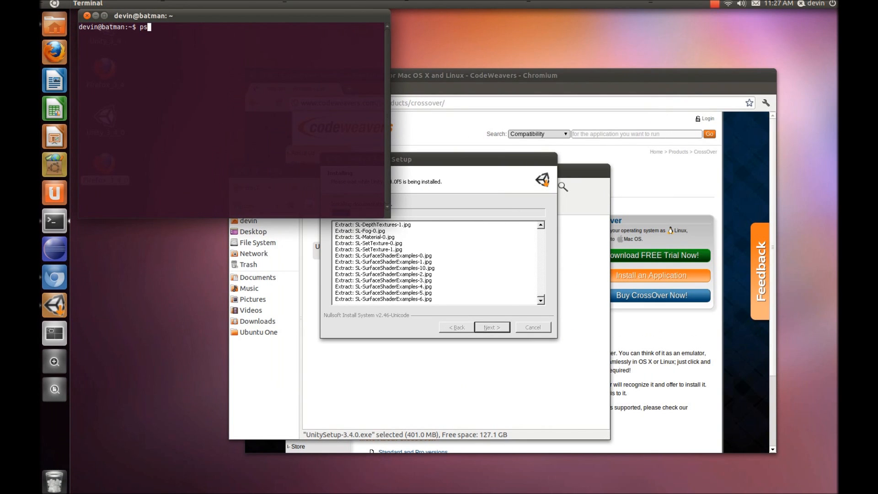
key(BackSpace)
key(BackSpace)
text(grep)
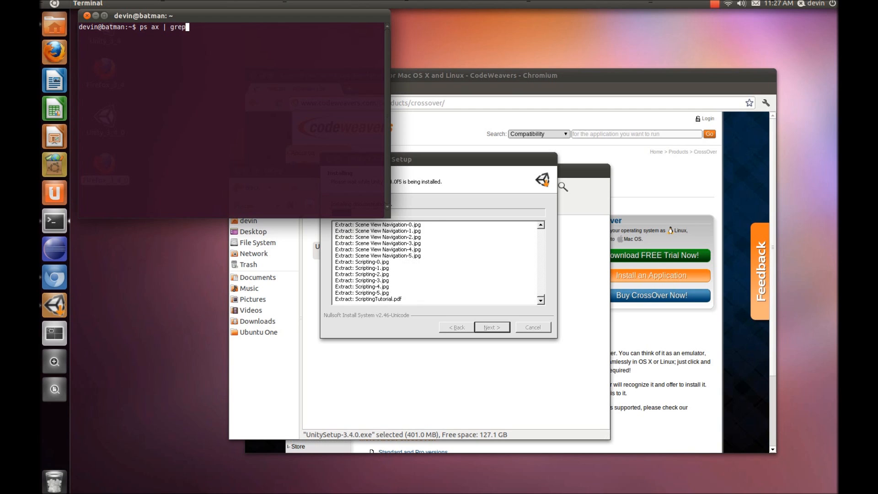
text( -i unity)
key(Return)
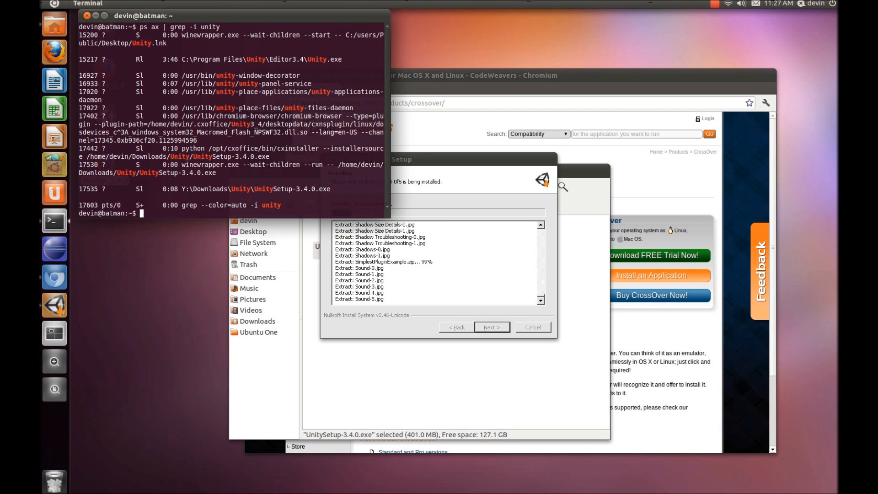
text(kill -)
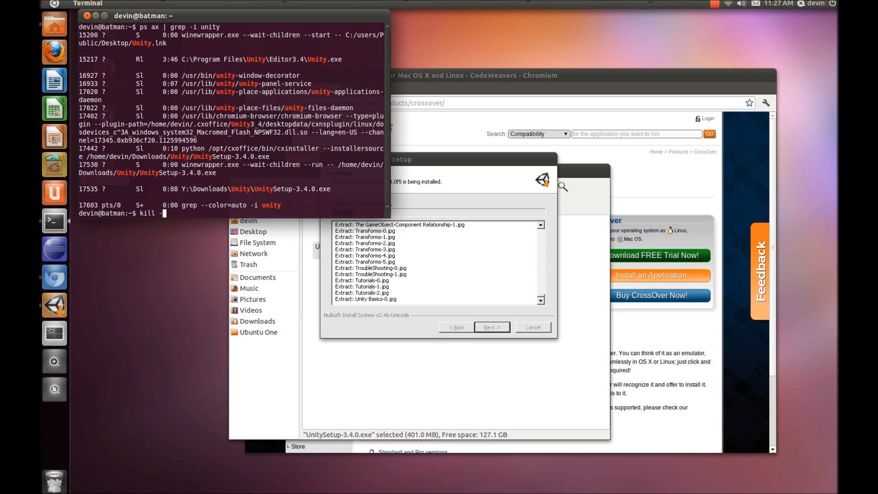
text(9 1)
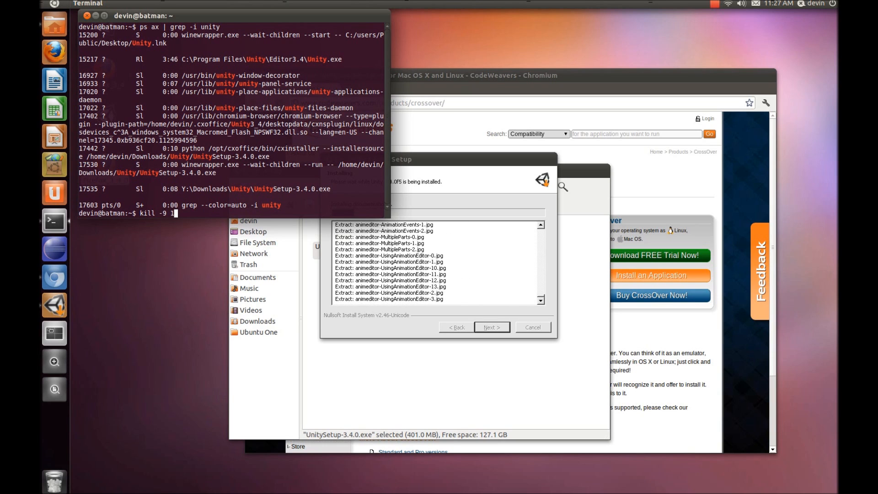
text(7530)
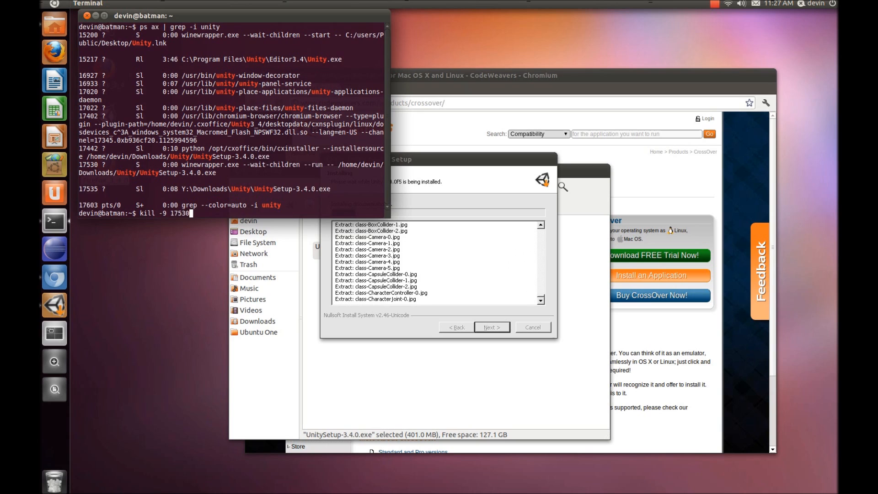
Kill -9 processes 17530 and 17535, kill 17442, and recheck the Unity process list.
key(Return)
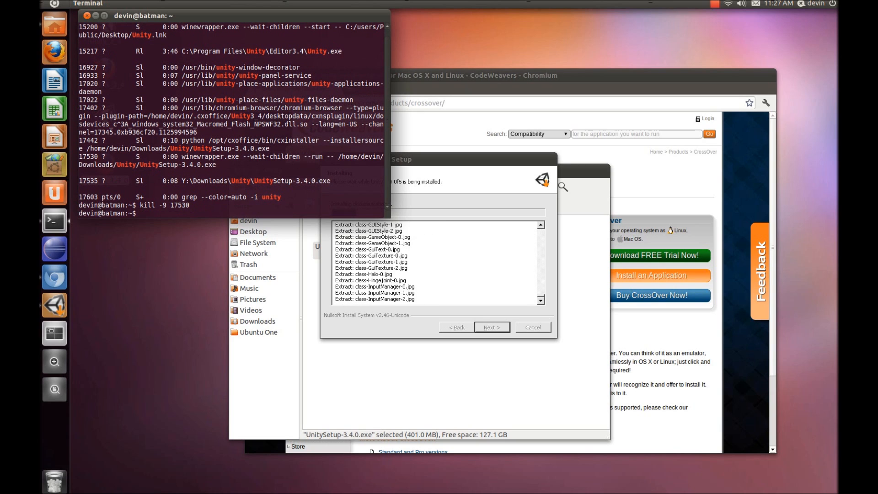
text(kill -9 17535)
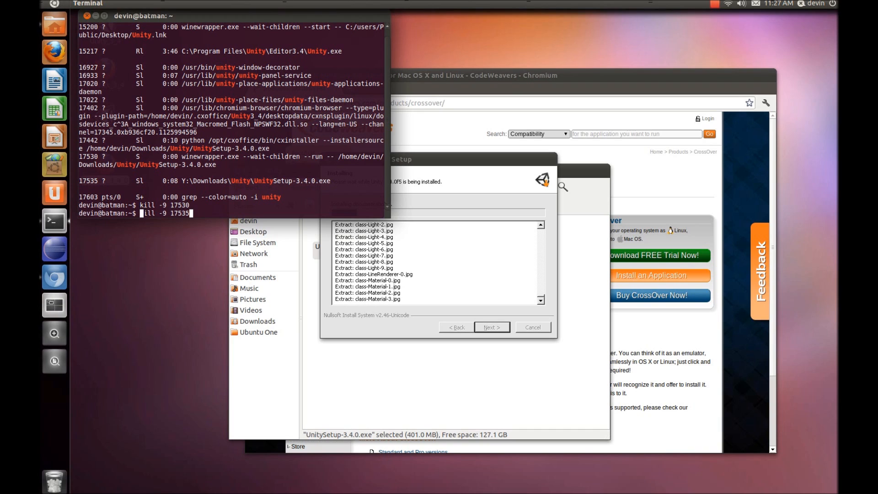
key(Return)
key(Up)
key(Up)
key(Return)
key(Up)
key(Up)
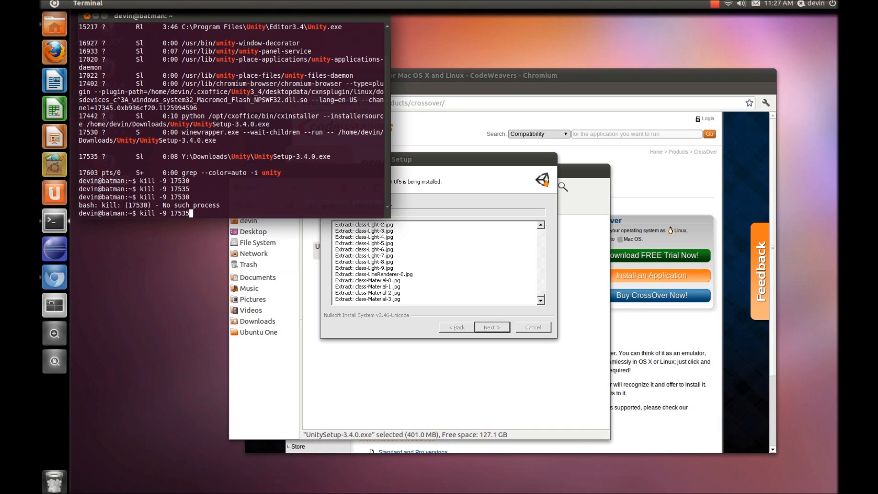
key(Up)
key(Return)
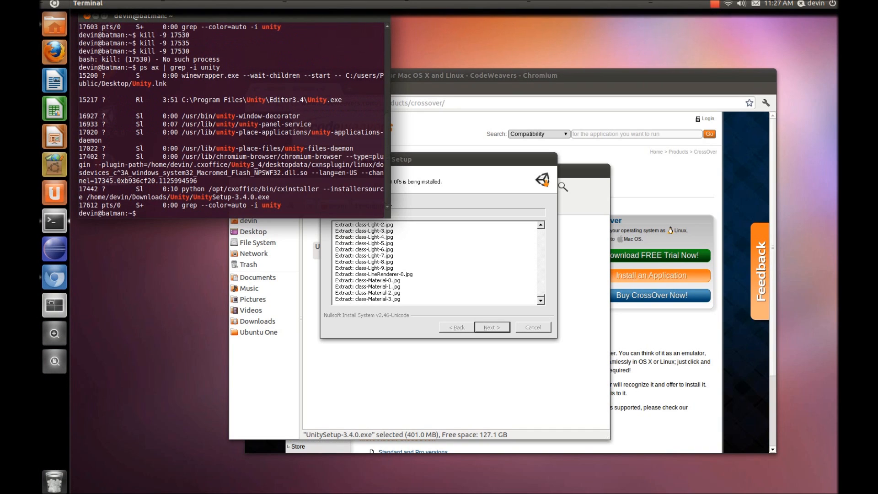
text(kil)
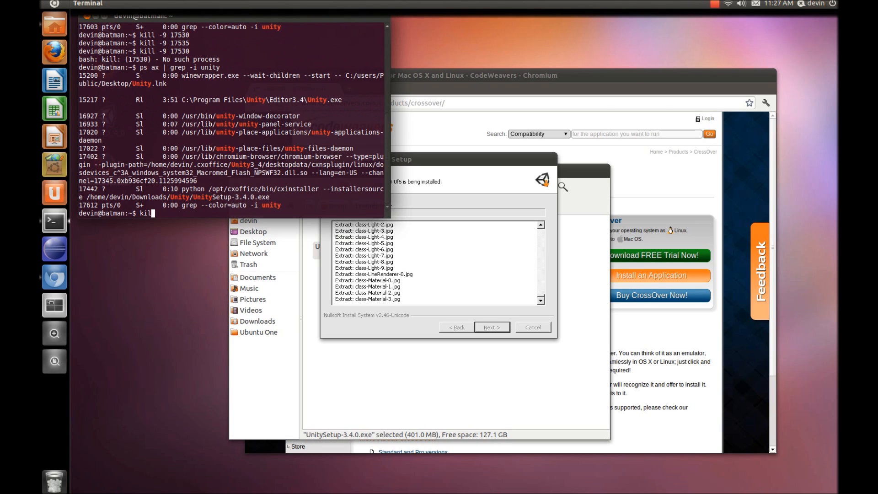
text(l 1)
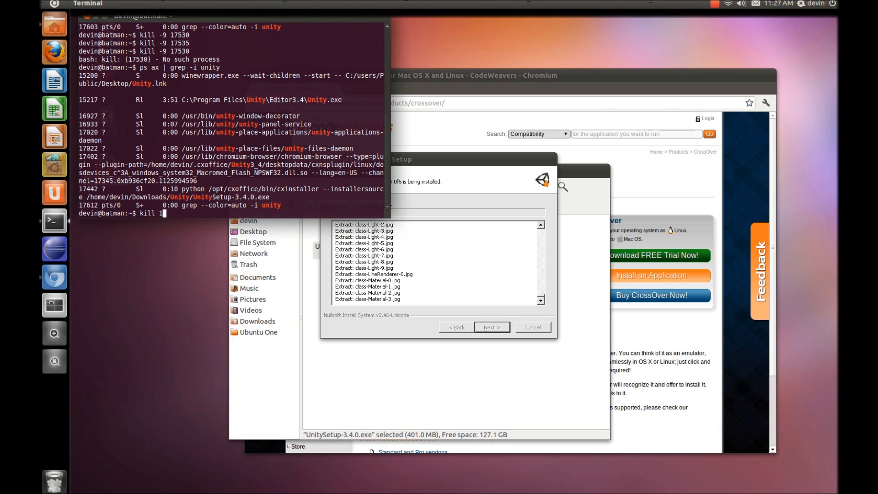
text(7442)
key(Return)
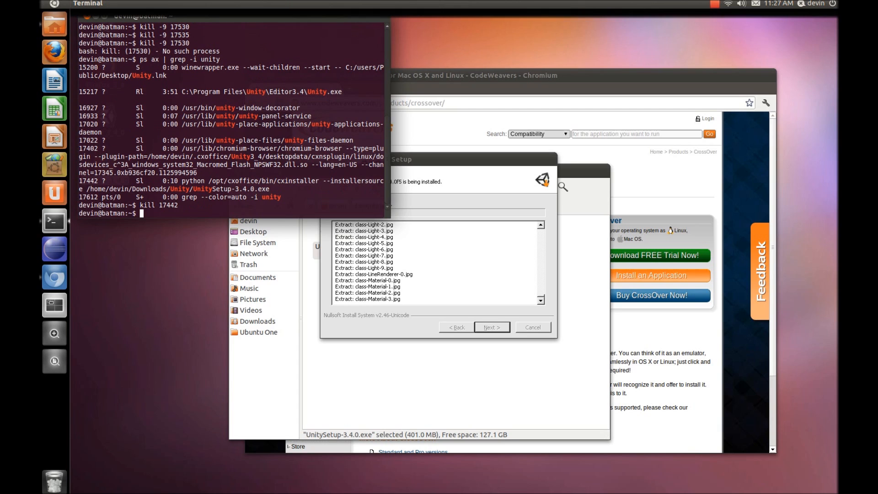
key(Up)
key(Up)
key(Return)
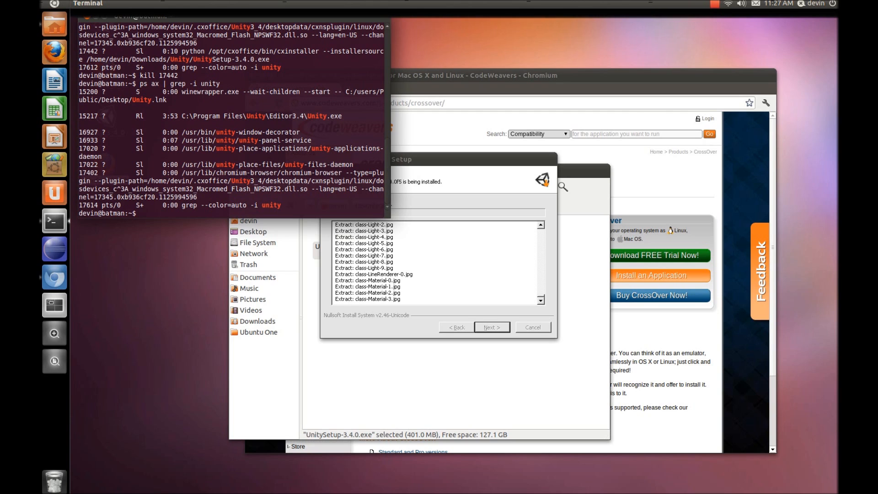
text(exit)
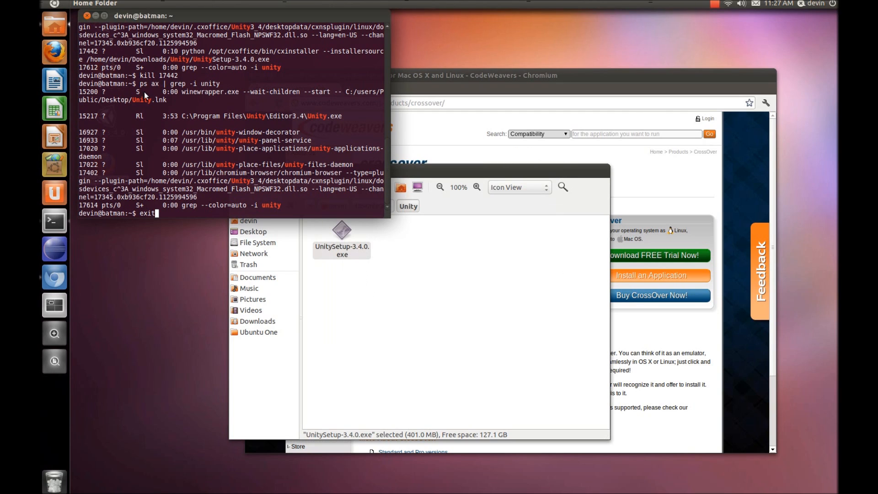
Exit the terminal and close the file manager, leaving only Chromium.
click(375, 315)
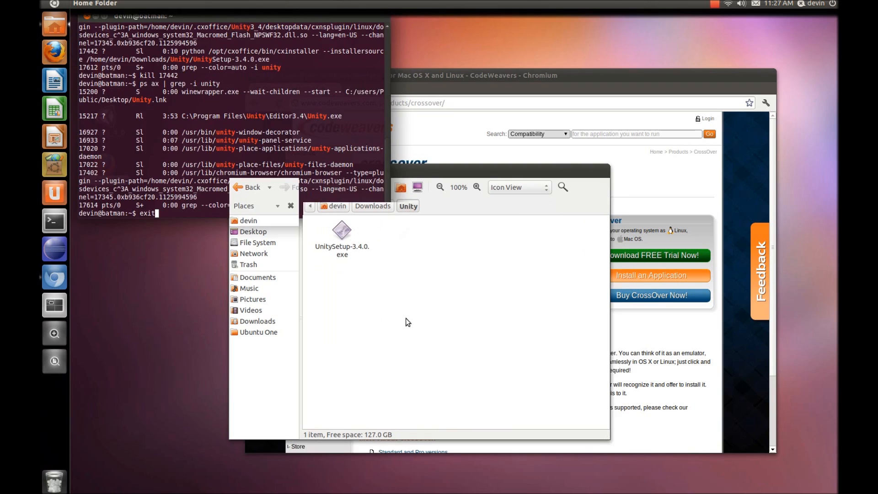
key(Return)
click(237, 169)
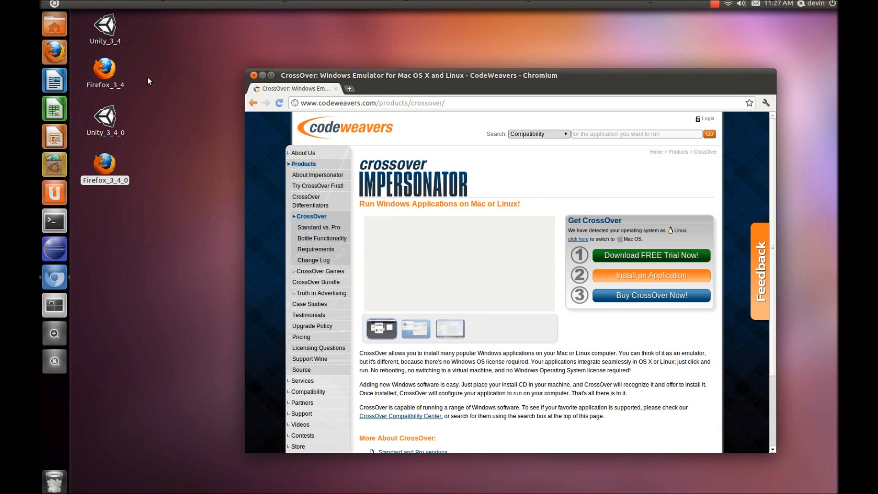
click(110, 37)
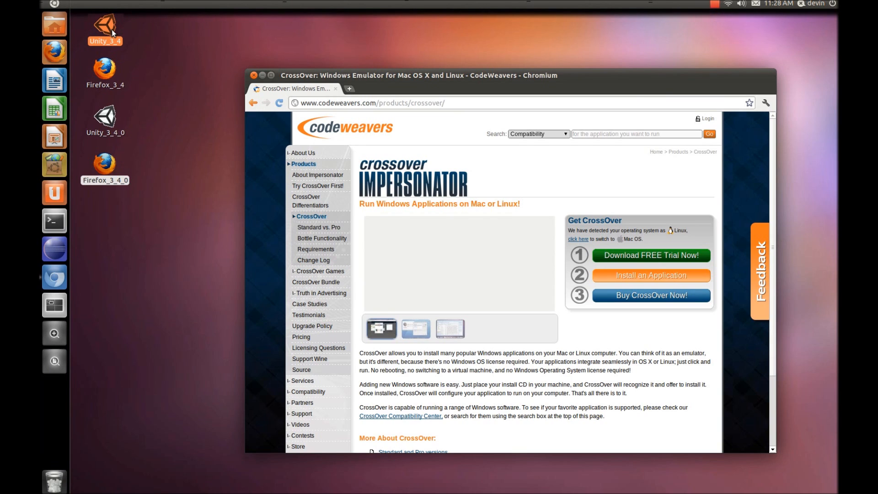
click(113, 33)
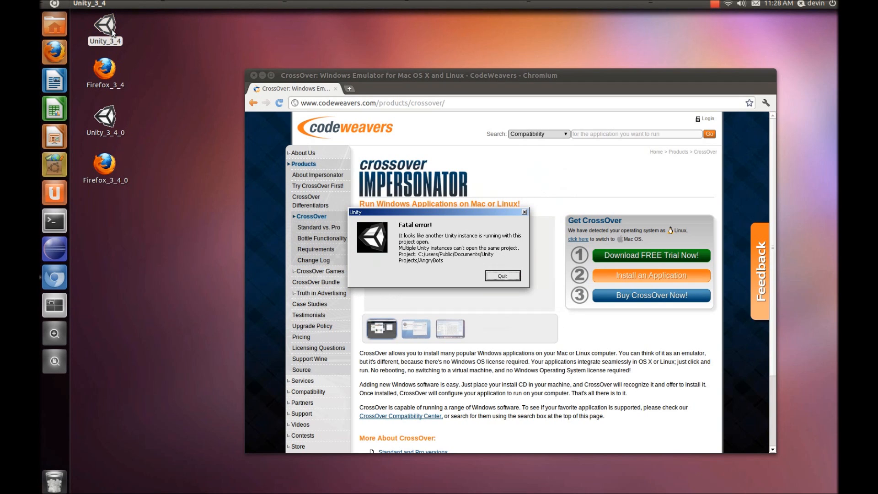
click(501, 277)
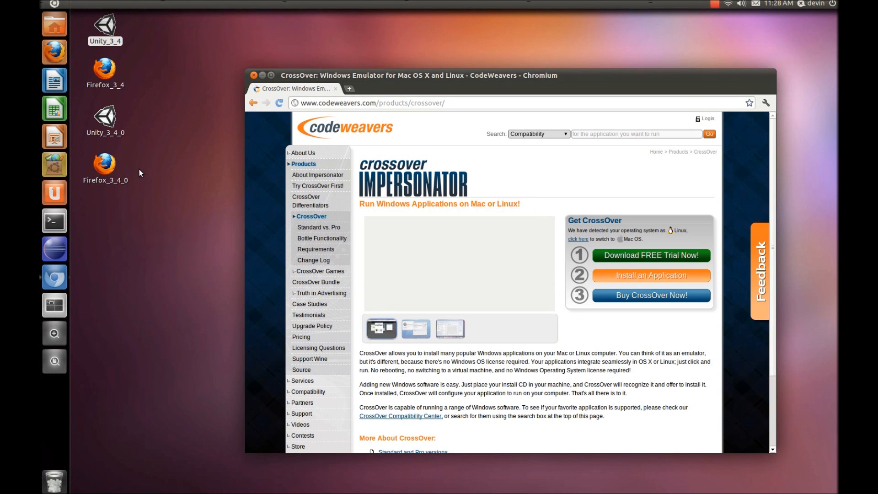
From a new terminal list the still-running Unity.exe processes, then exit the shell.
click(109, 119)
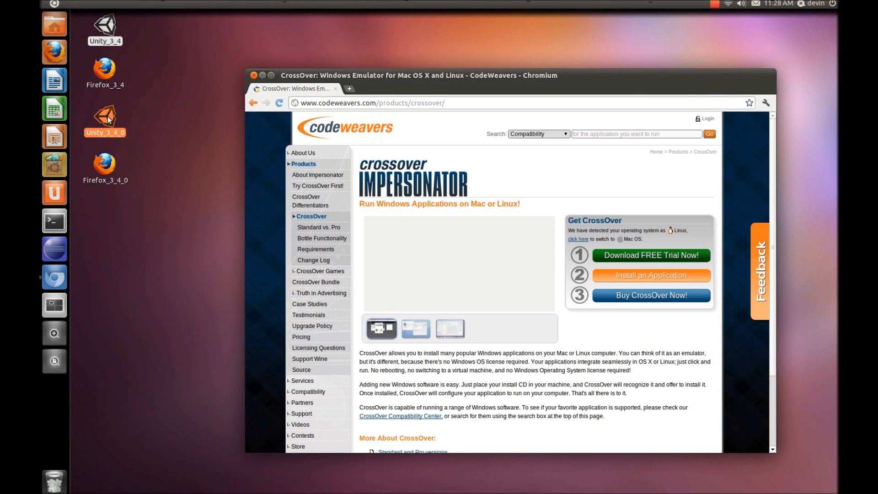
click(55, 222)
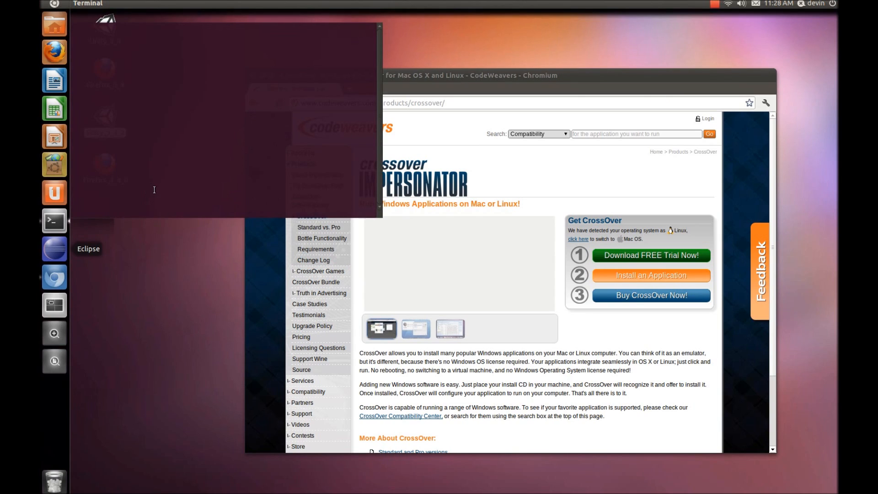
text(ps ax)
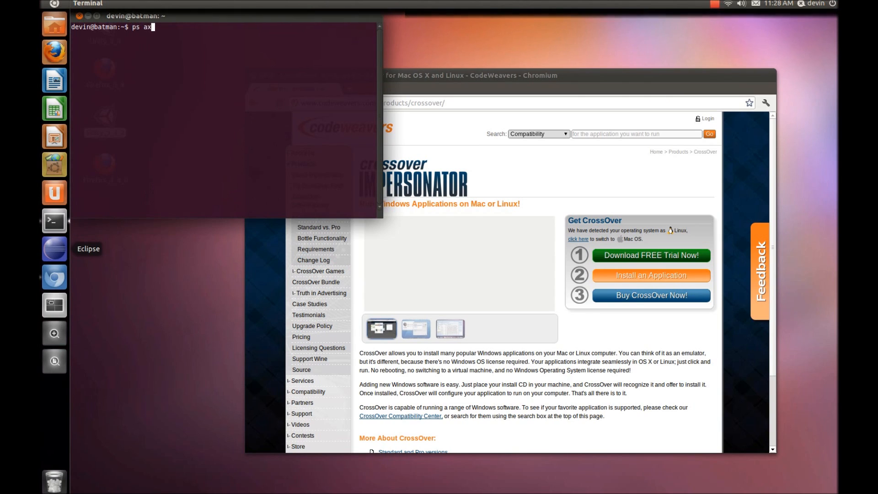
text( | grep -i unit)
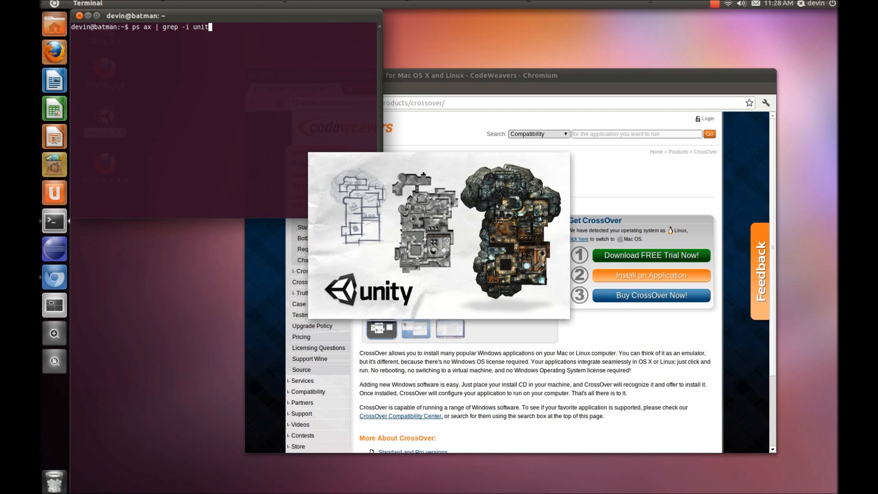
text(y)
key(Return)
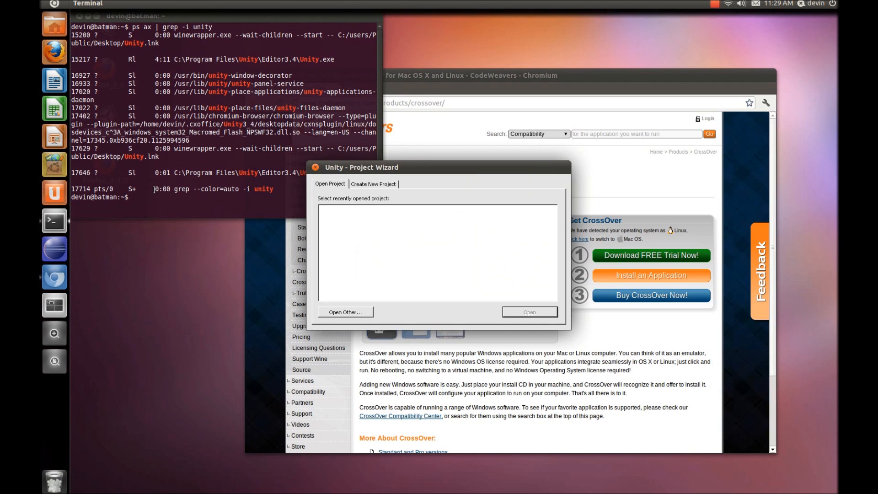
text(exit)
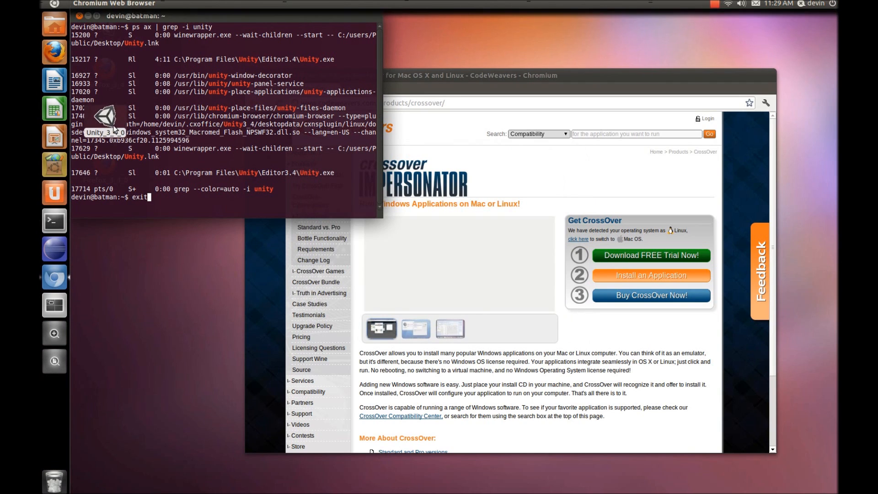
key(Return)
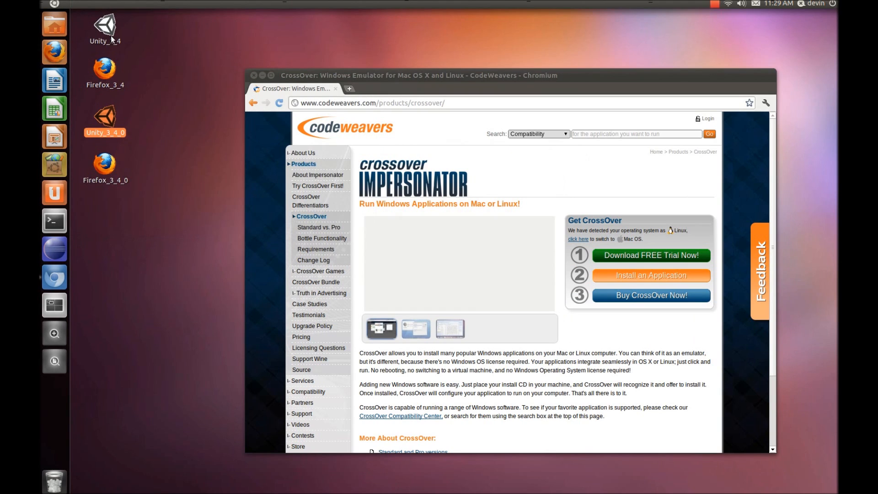
Launch Unity from the Unity_3_4 desktop shortcut and search the Dash applications for 'manage'.
right_click(111, 42)
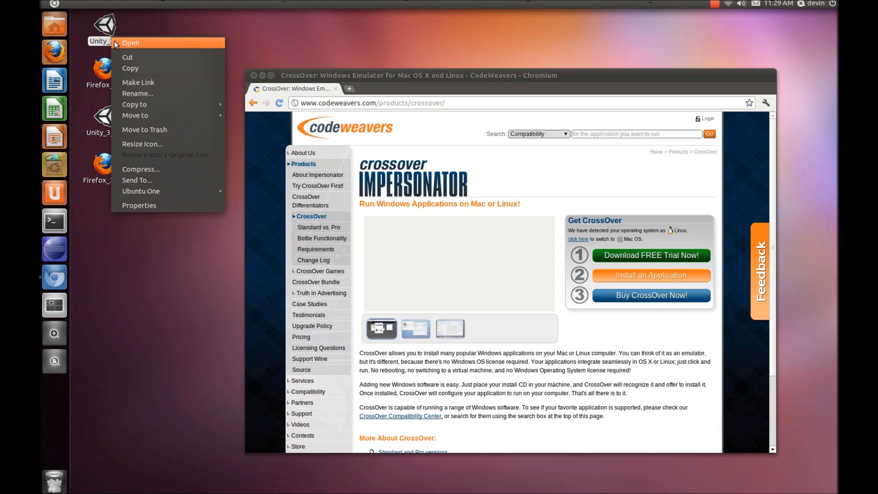
click(138, 30)
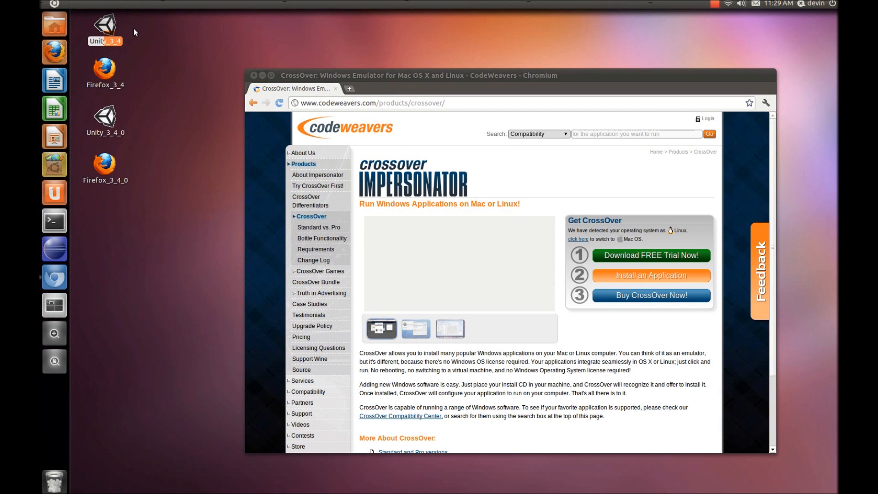
click(55, 6)
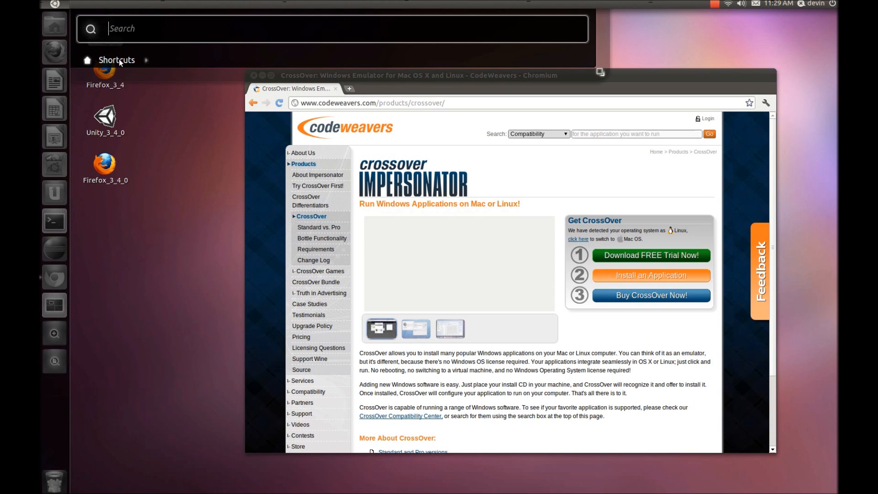
click(62, 408)
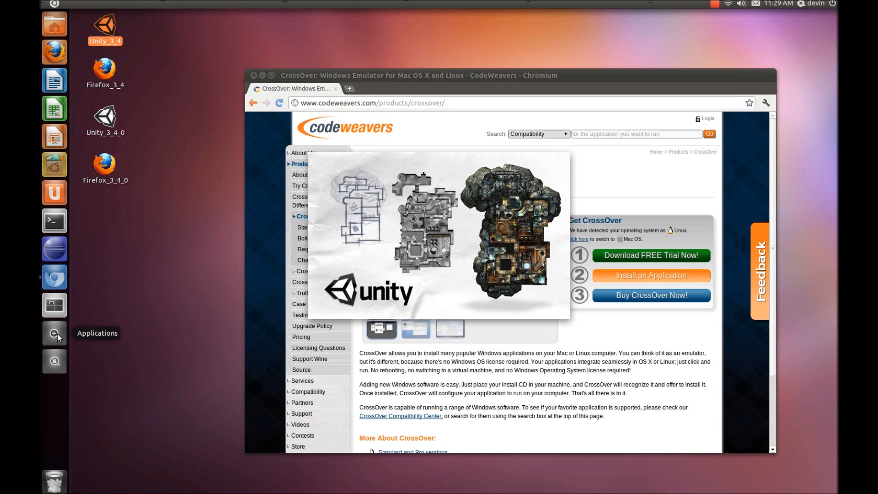
key(super+a)
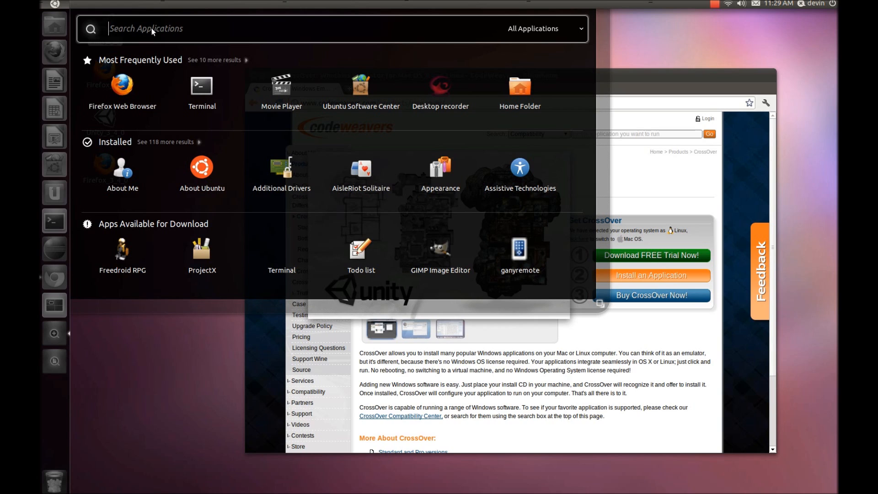
text(ma)
text(nage)
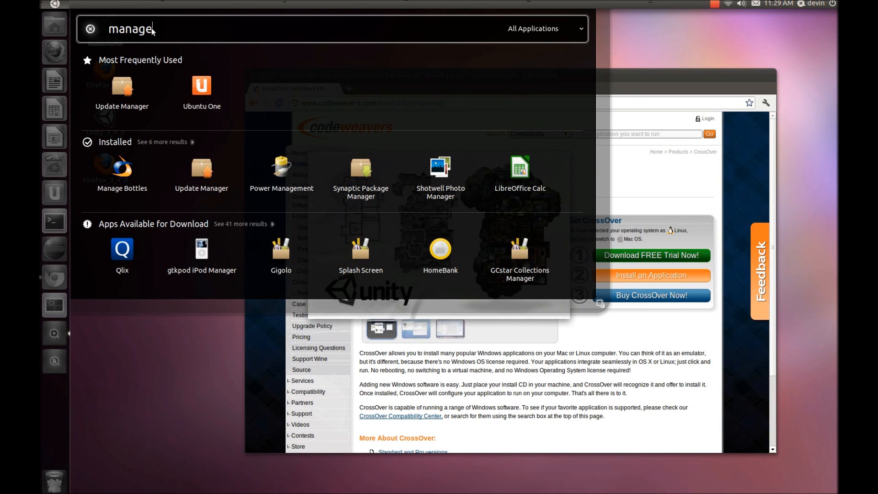
Start Manage Bottles, then in Project Wizard browse to My Documents\Unity\TreeView as the new project folder.
click(122, 169)
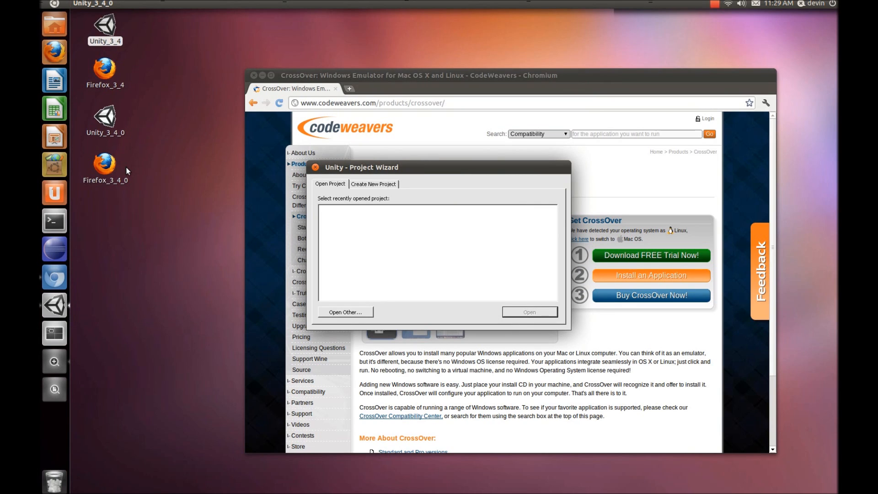
click(373, 184)
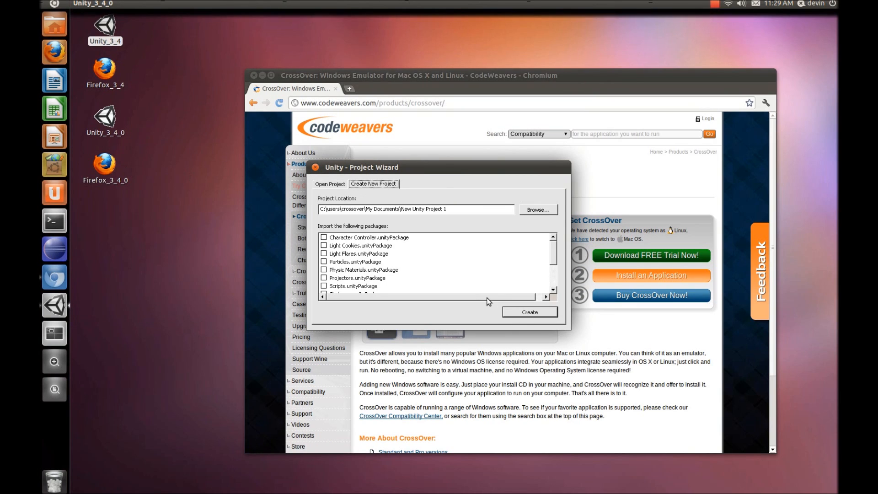
click(542, 212)
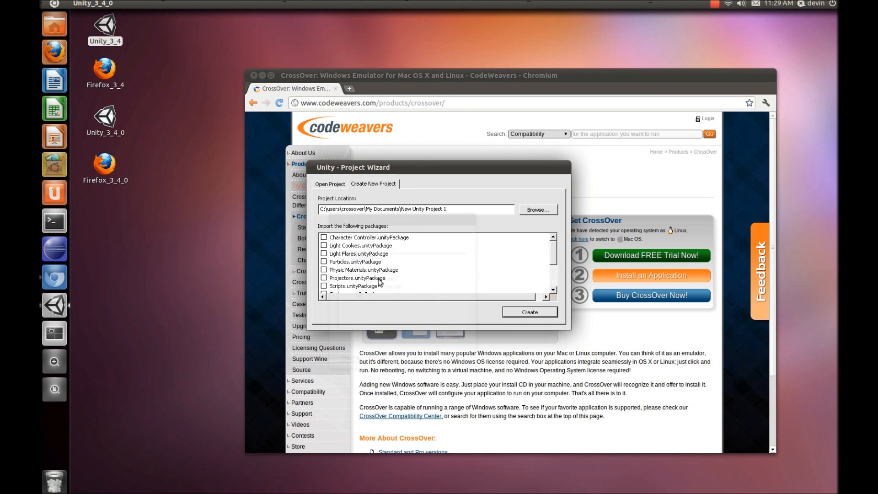
click(348, 278)
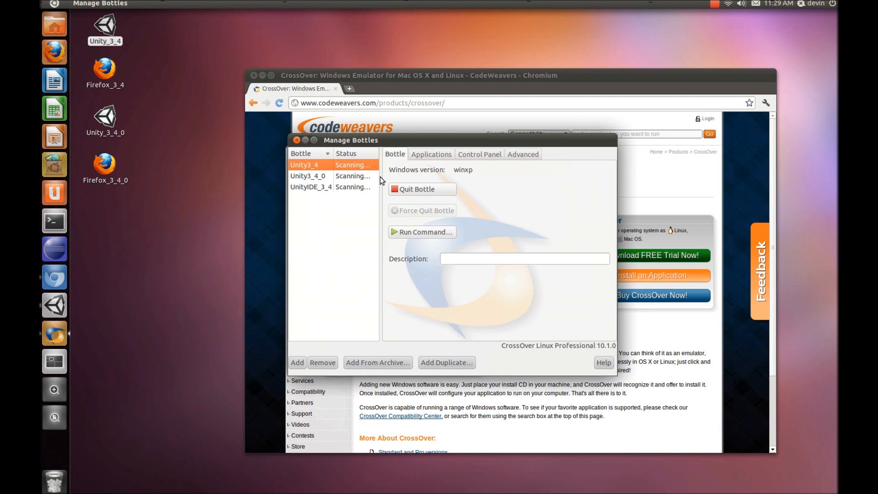
drag(385, 144, 559, 254)
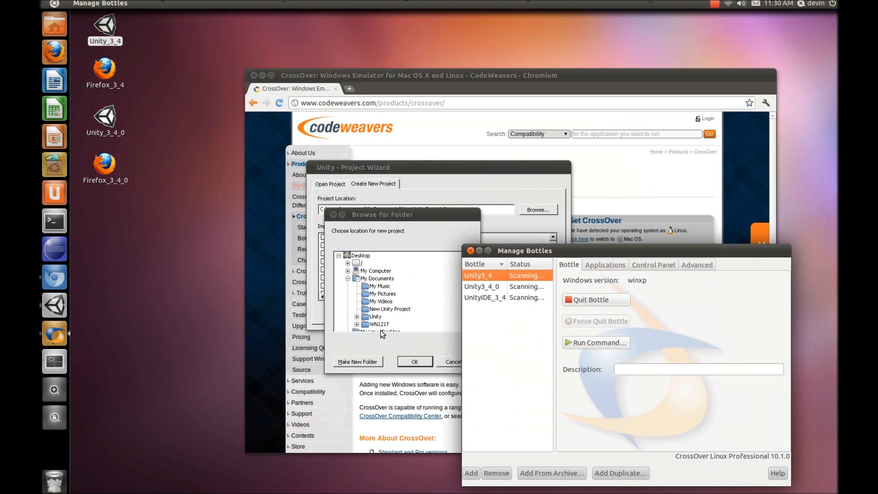
click(377, 317)
click(357, 317)
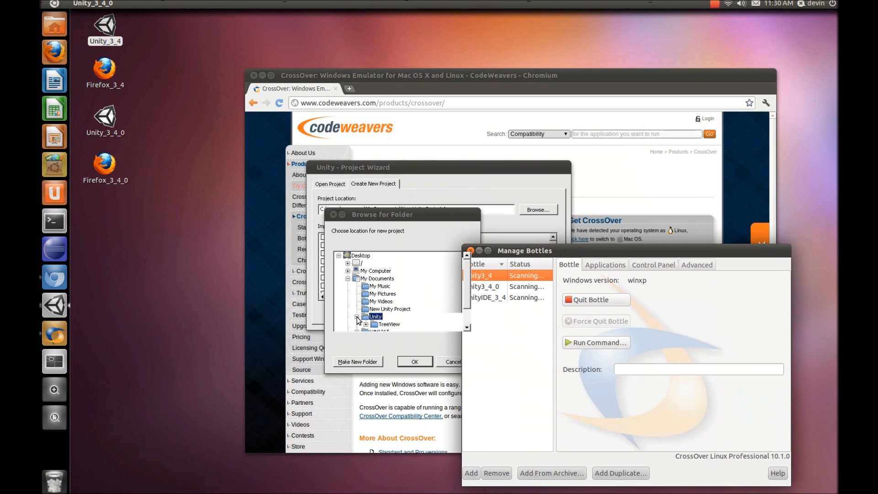
click(385, 324)
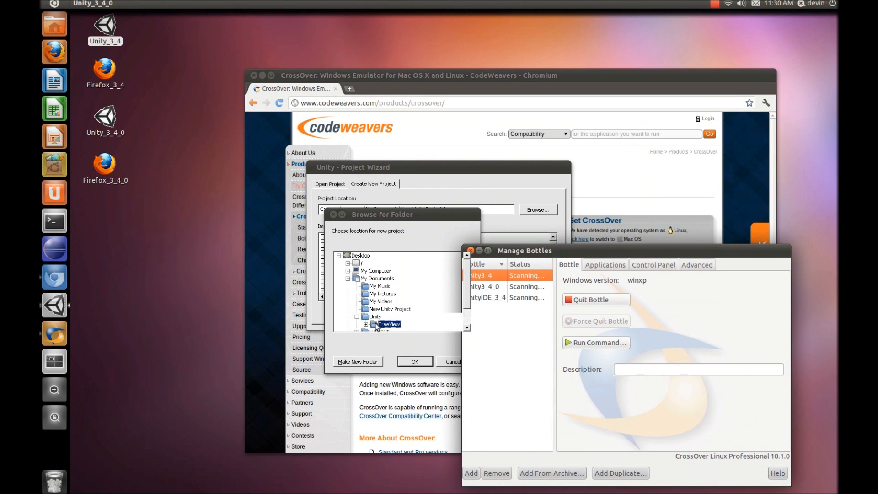
click(414, 362)
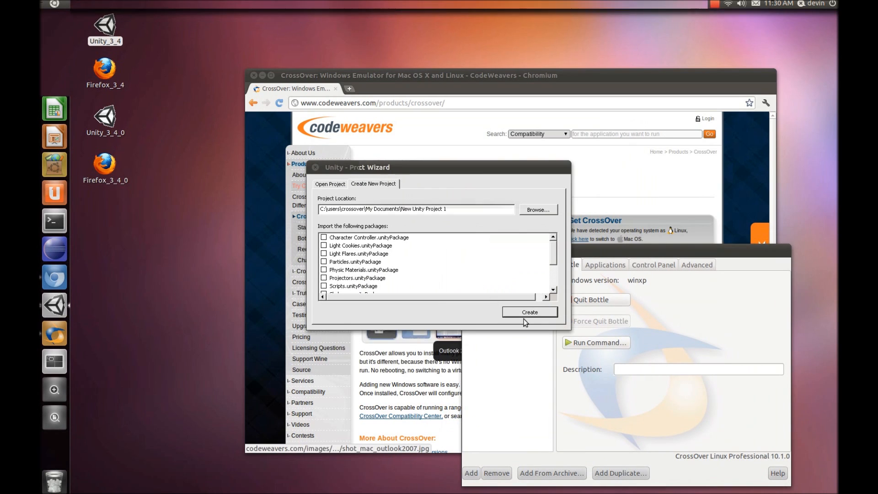
Try creating the project at TreeViewB then TreeViewC, dismiss the invalid-path errors, and close the wizard.
click(458, 281)
text(\TreeView)
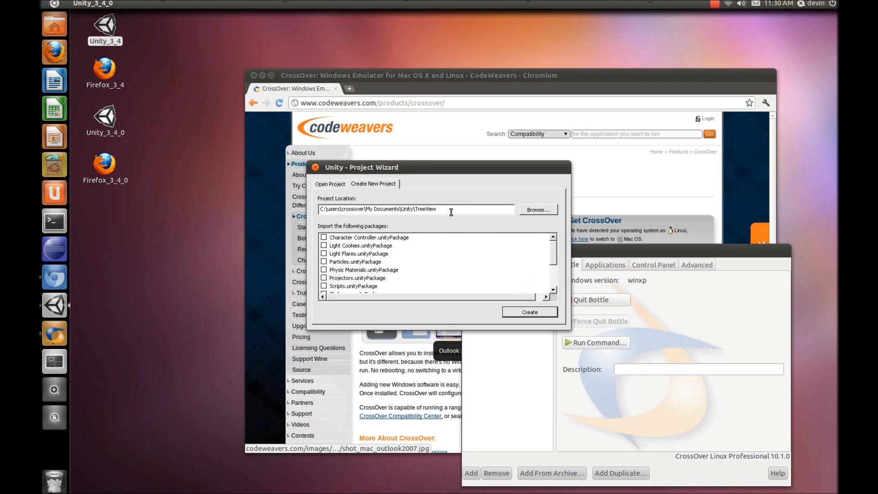
text(B)
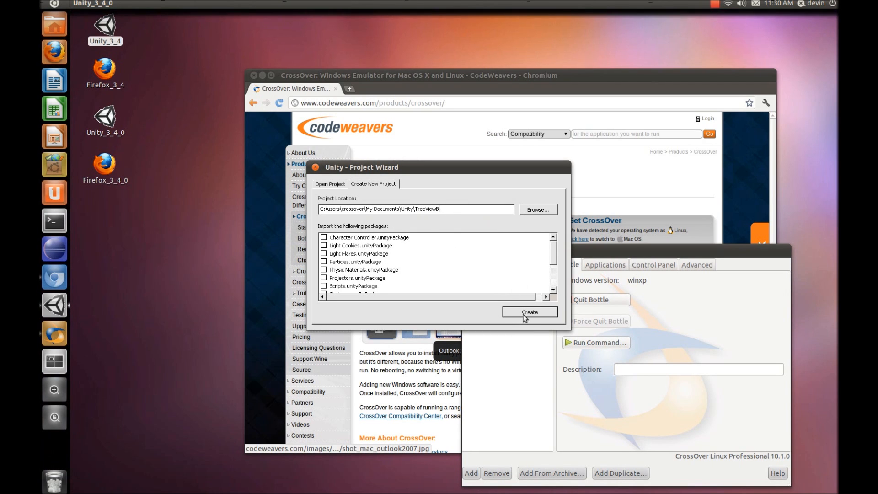
click(529, 313)
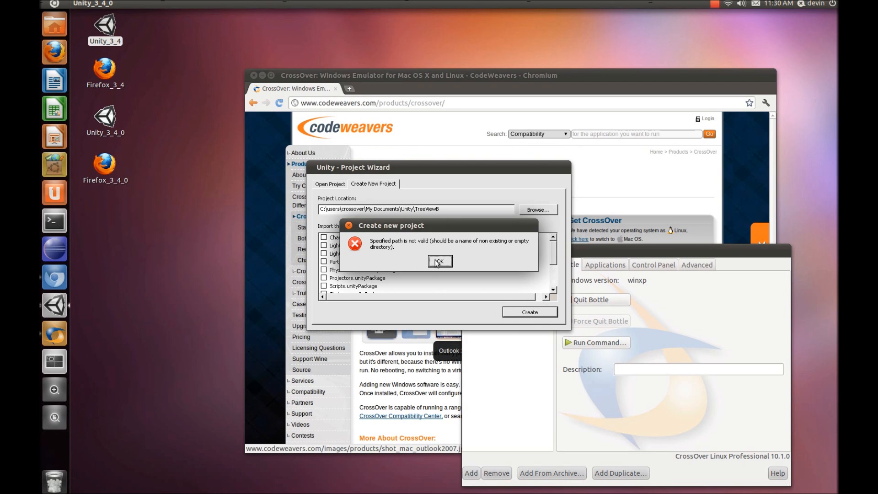
click(439, 263)
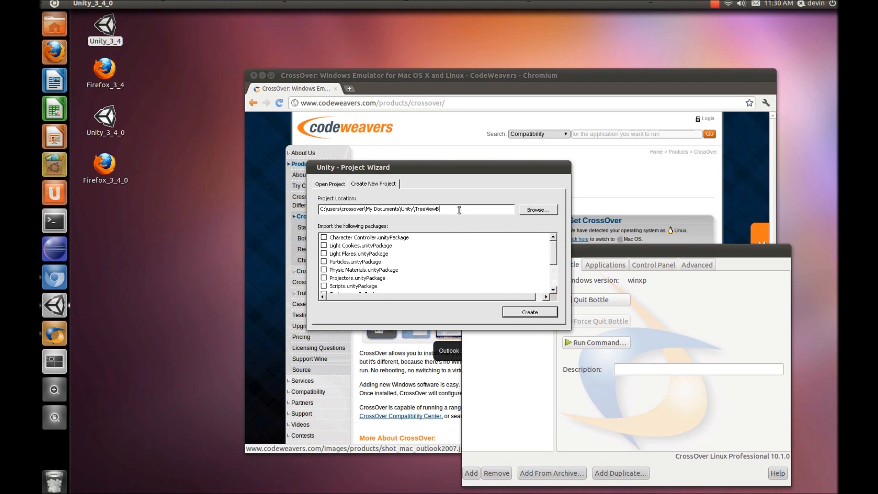
key(BackSpace)
text(C)
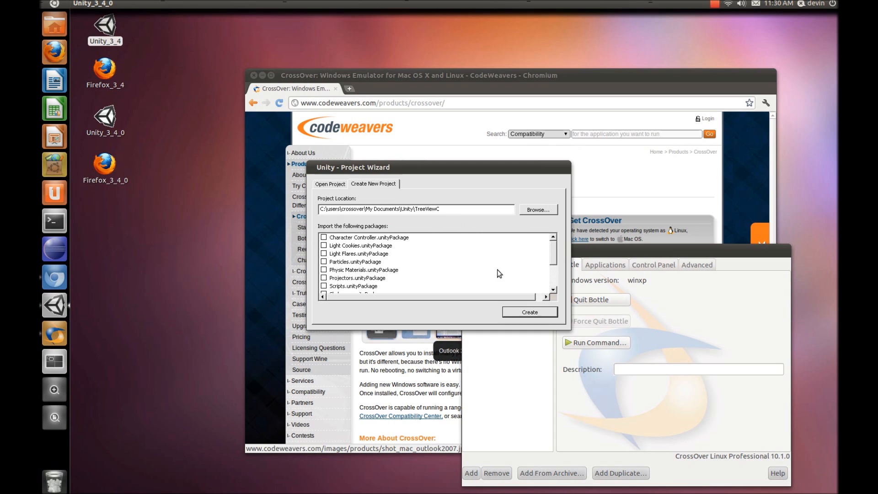
click(529, 313)
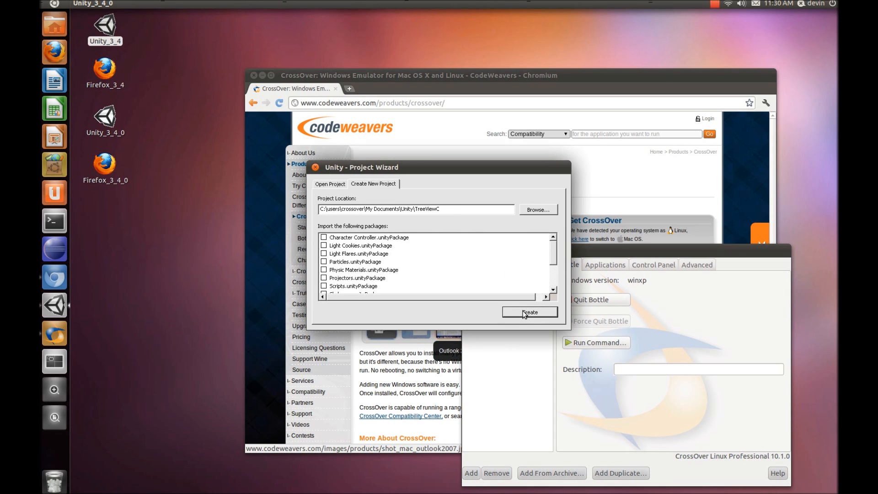
click(440, 262)
click(314, 168)
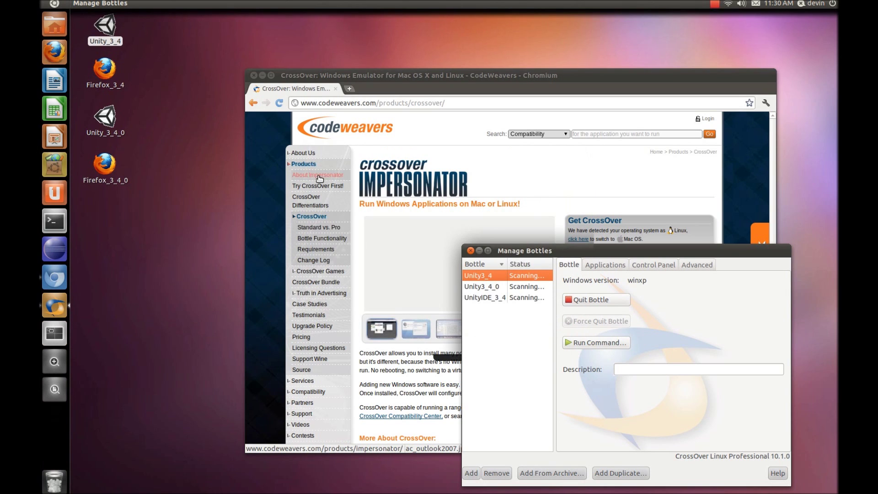
Browse the Unity3_4_0 bottle's Applications, Control Panel and Advanced tabs, and decline sending the Unity crash report.
click(491, 288)
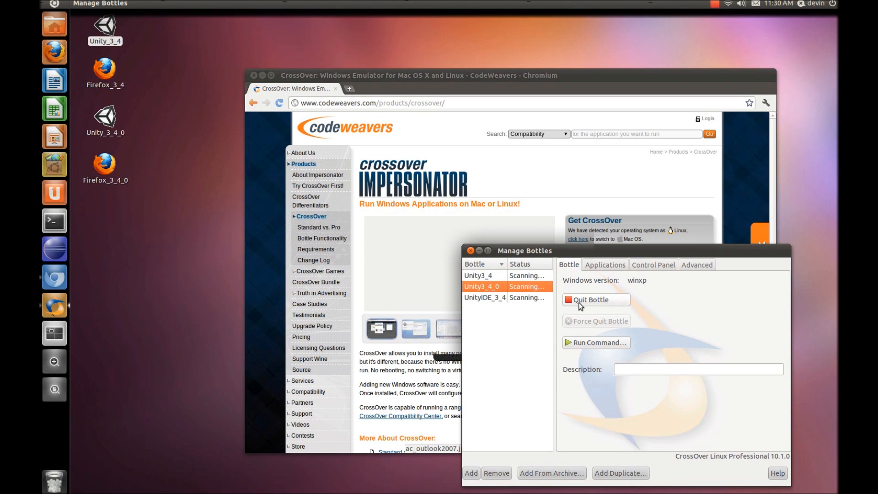
click(600, 266)
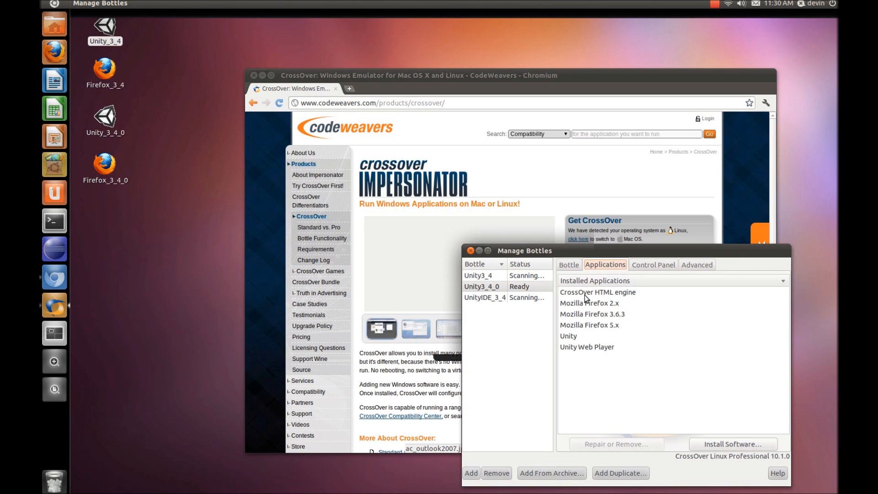
click(648, 266)
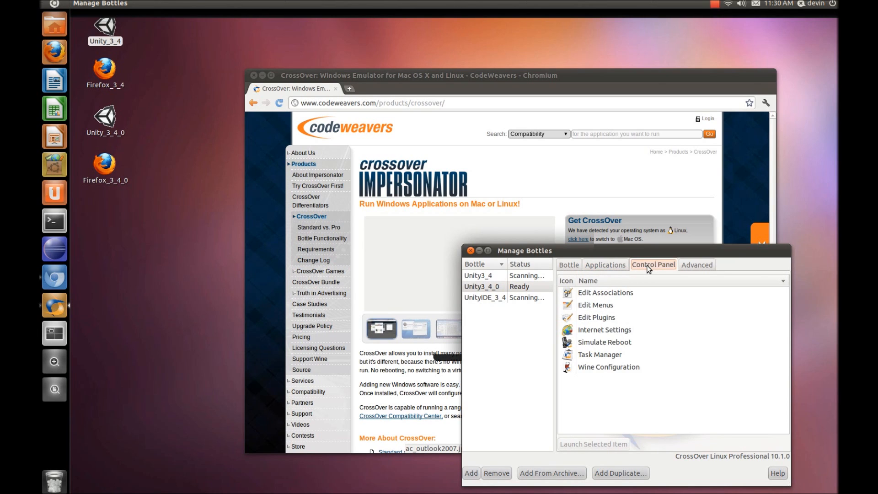
click(604, 305)
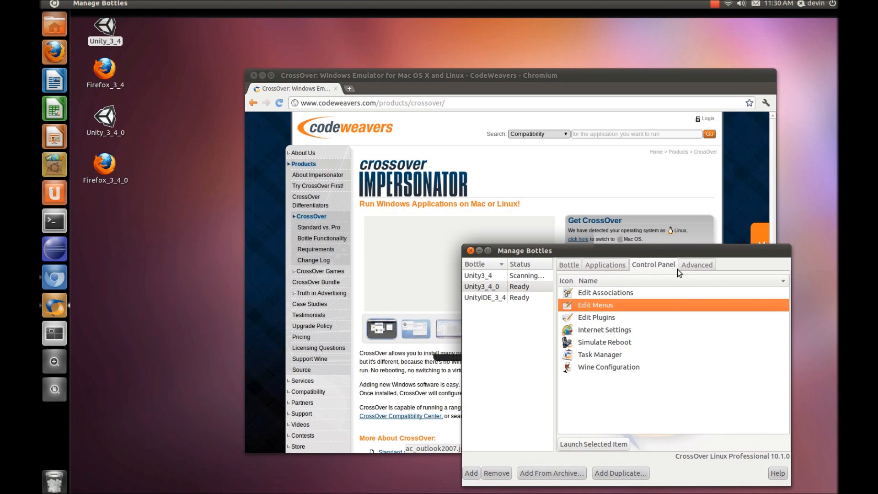
click(691, 264)
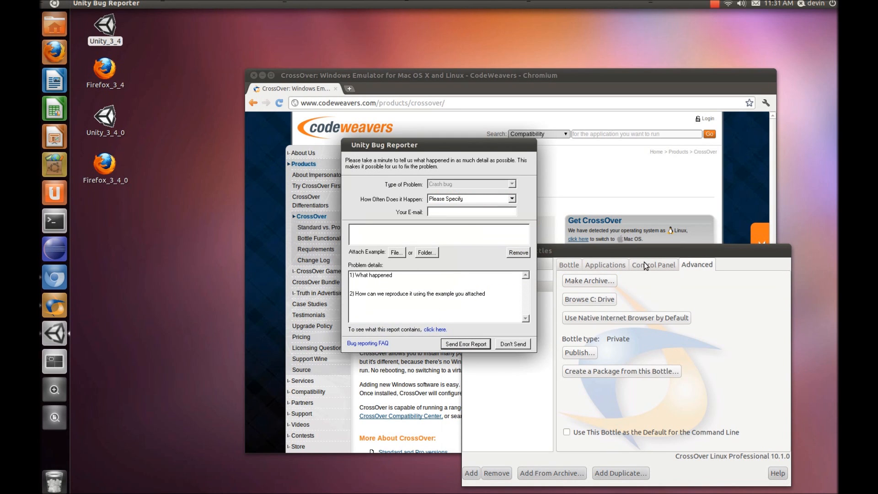
click(505, 343)
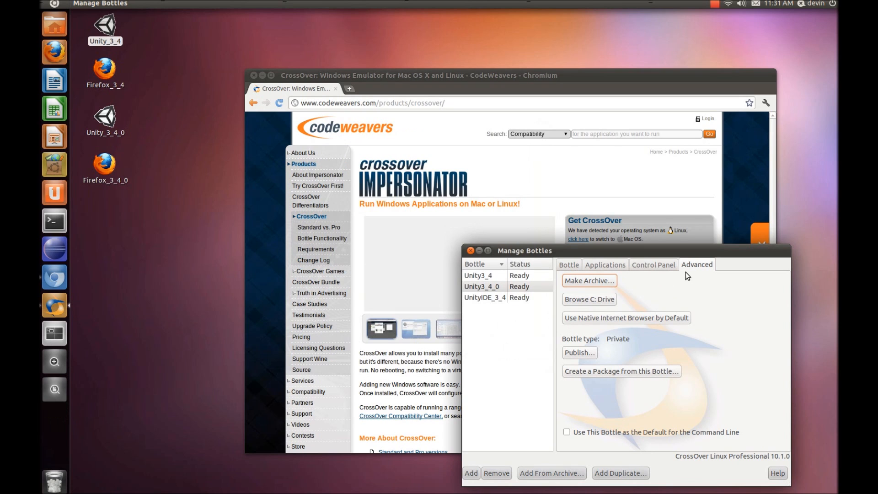
Launch the Wine Task Manager from the Unity3_4_0 bottle's control panel.
click(666, 265)
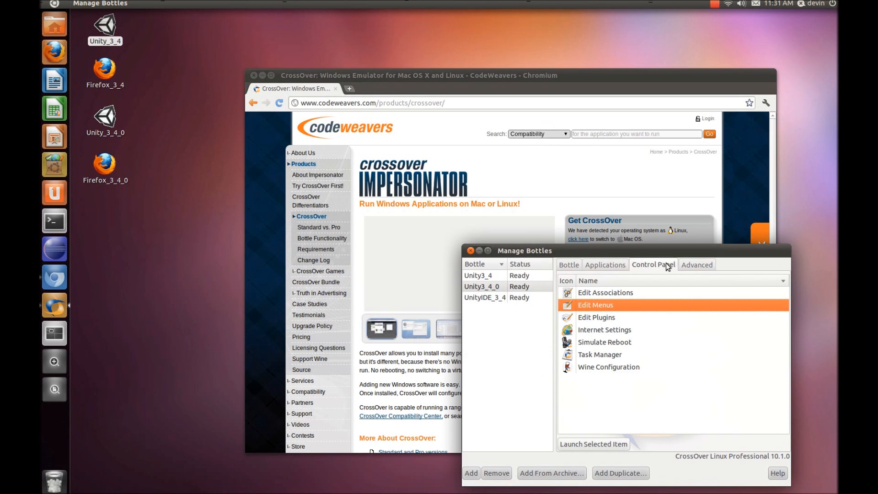
click(609, 354)
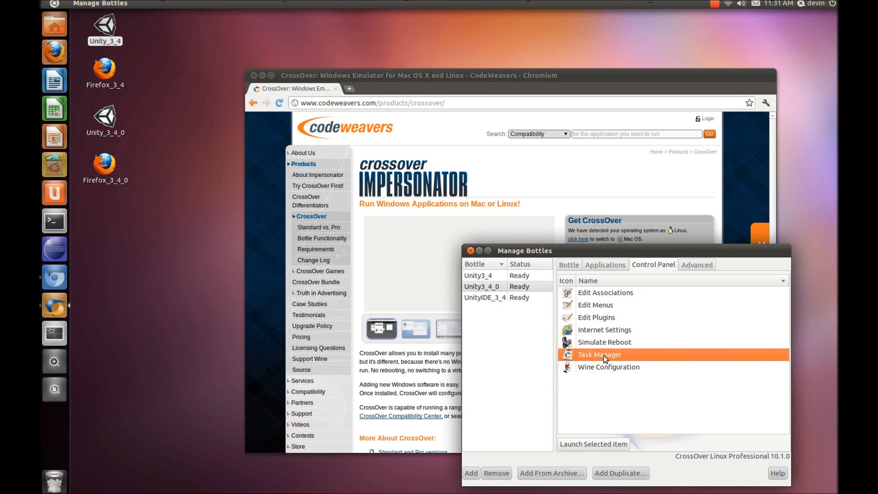
double_click(604, 355)
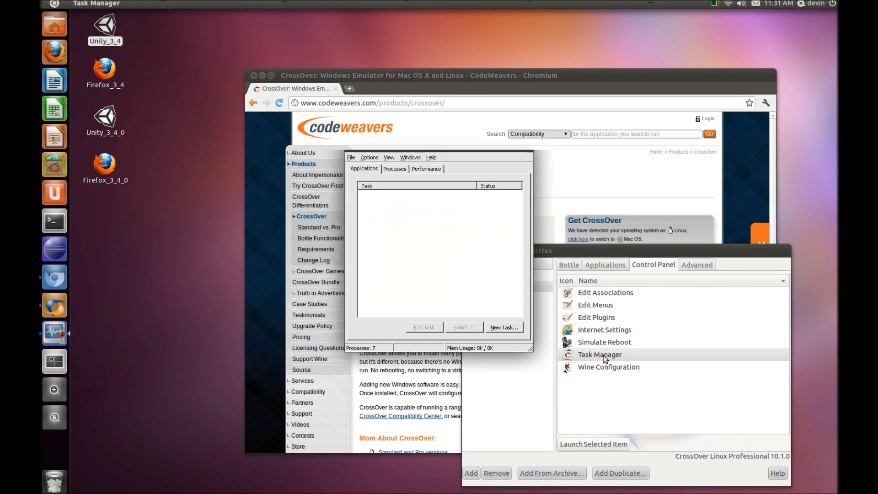
End the Unity.exe process in the Unity3_4_0 bottle's Task Manager and dismiss the resulting error.
click(394, 170)
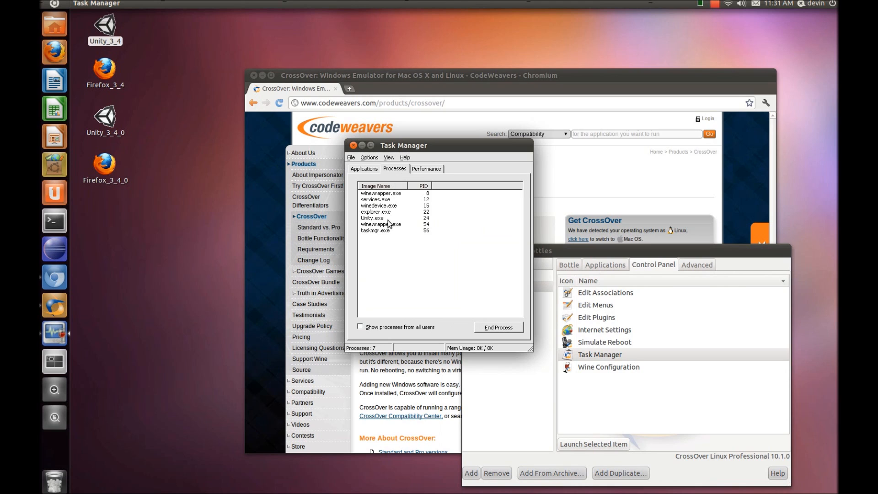
click(375, 219)
click(499, 328)
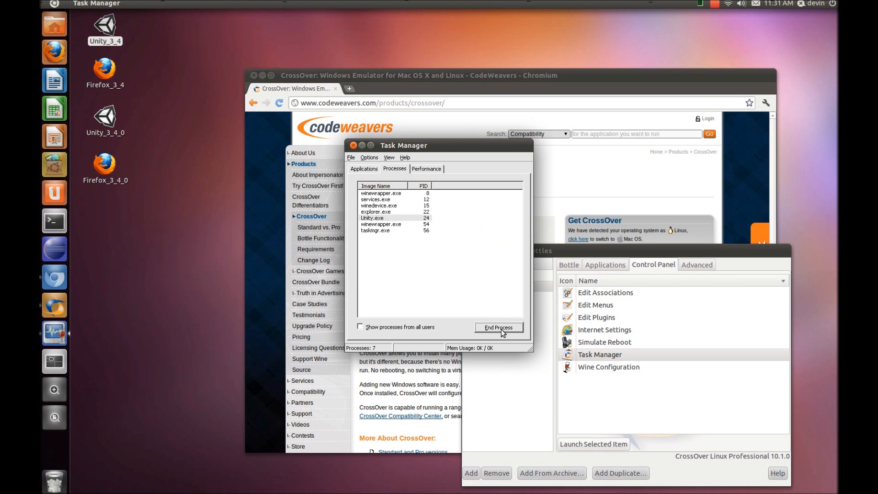
click(425, 273)
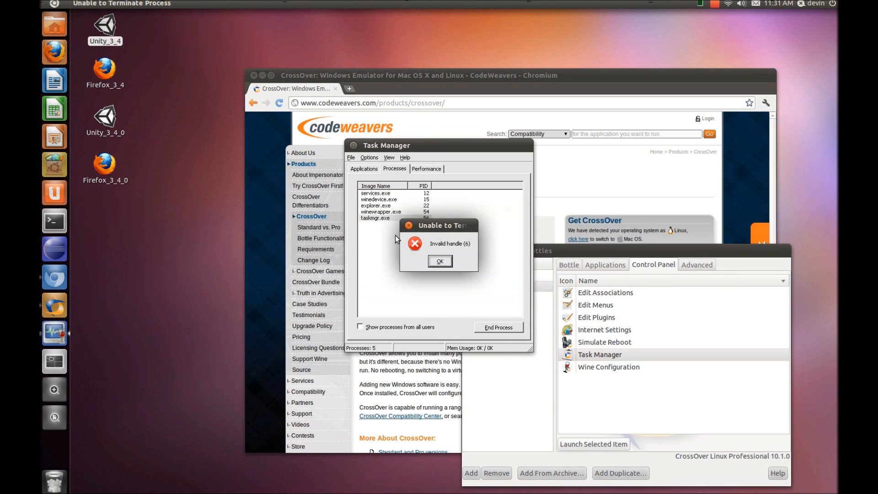
click(440, 262)
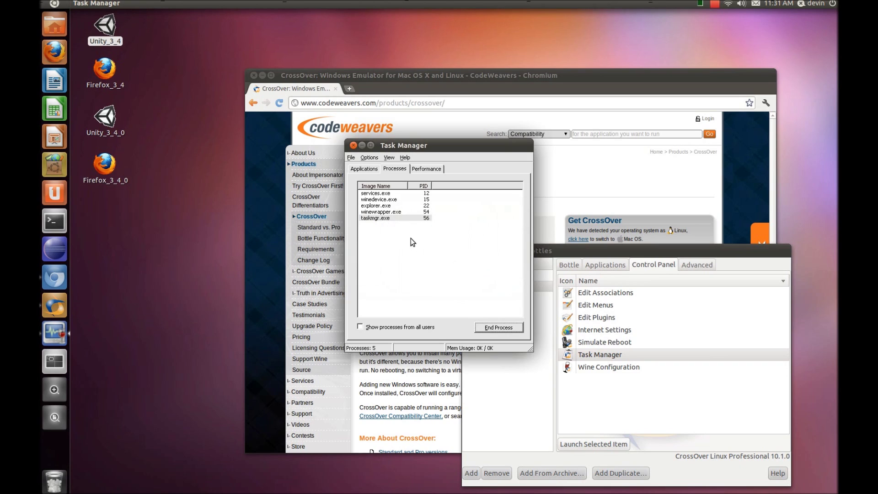
click(387, 212)
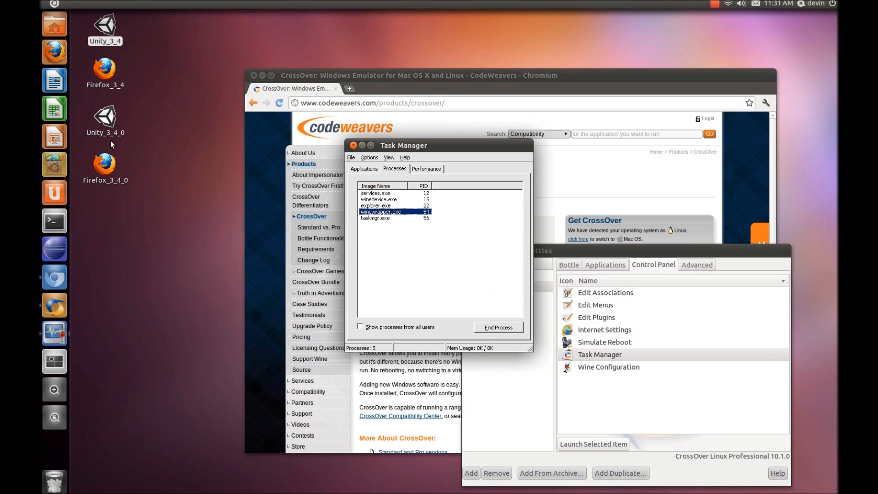
Launch Unity 3.4.0 from the Unity_3_4_0 desktop shortcut so the Project Wizard appears.
click(111, 126)
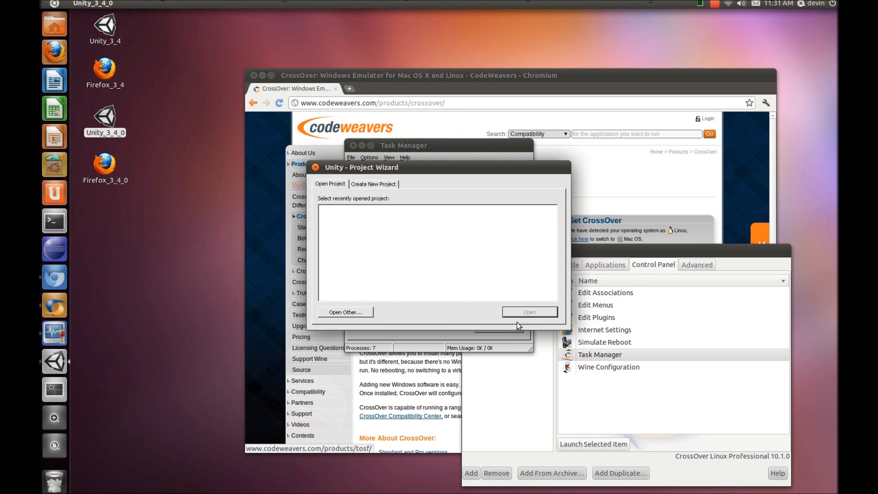
Close the Project Wizard and select the Unity3_4 bottle's Task Manager tool in Manage Bottles.
click(316, 167)
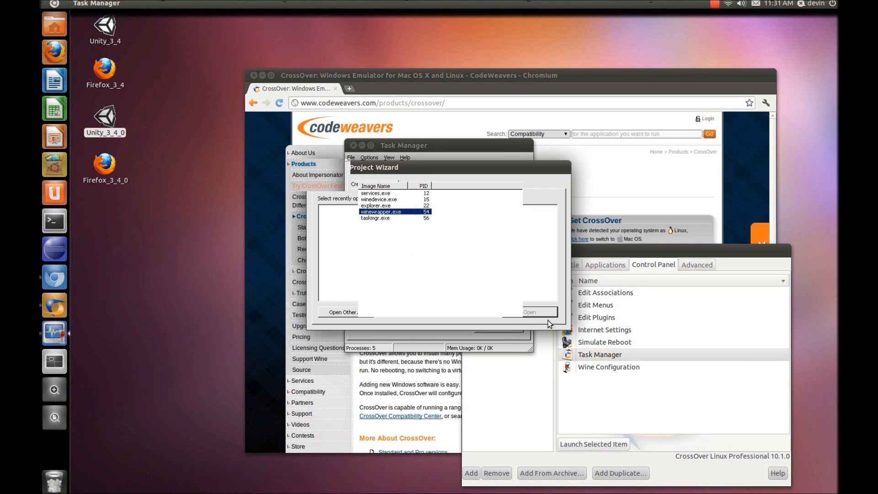
click(606, 421)
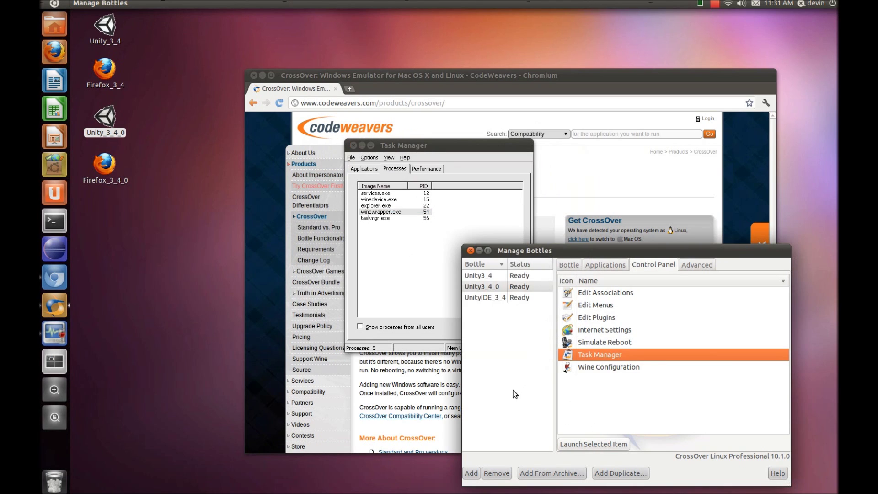
click(483, 277)
click(599, 368)
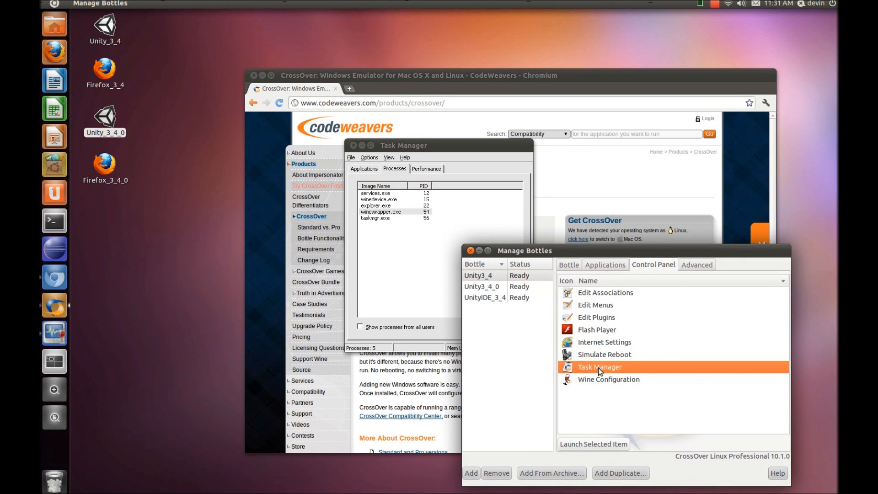
Close the old Task Manager window and reselect the Task Manager tool for the Unity3_4 bottle.
click(361, 147)
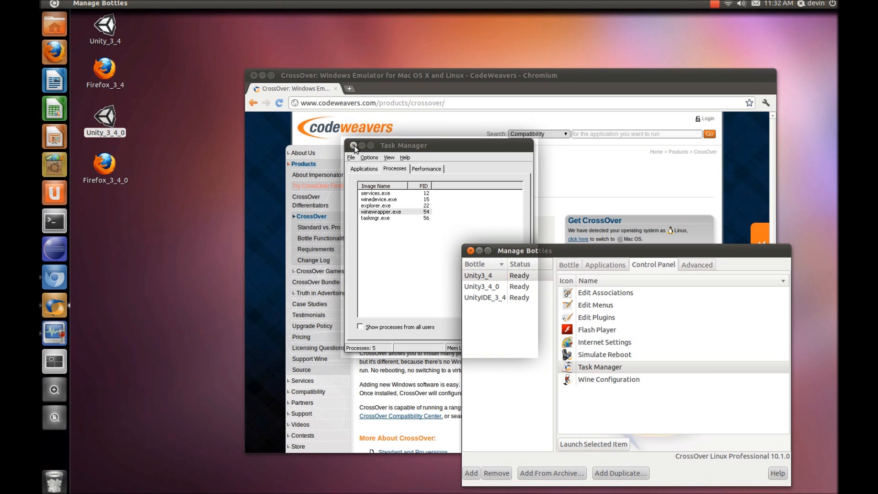
click(355, 148)
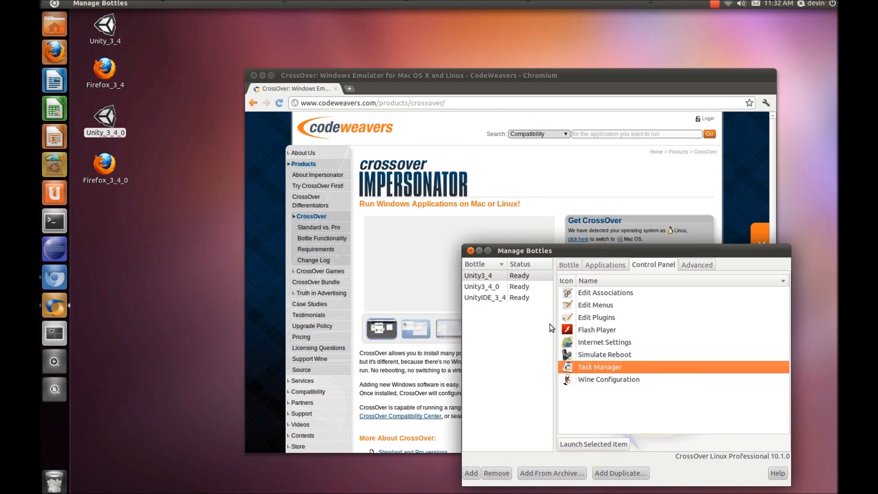
click(481, 276)
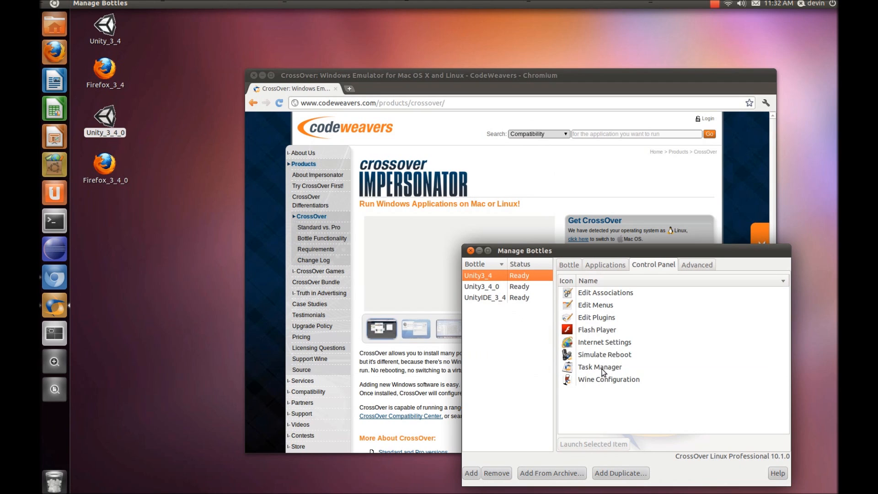
click(604, 370)
Open the Unity3_4 bottle's Task Manager and try switching to the unresponsive Unity AngryBots task.
double_click(604, 371)
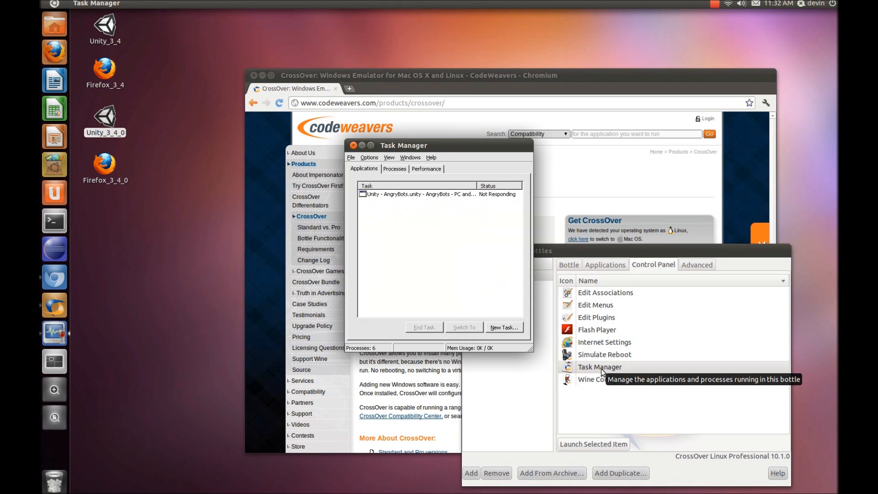
click(382, 195)
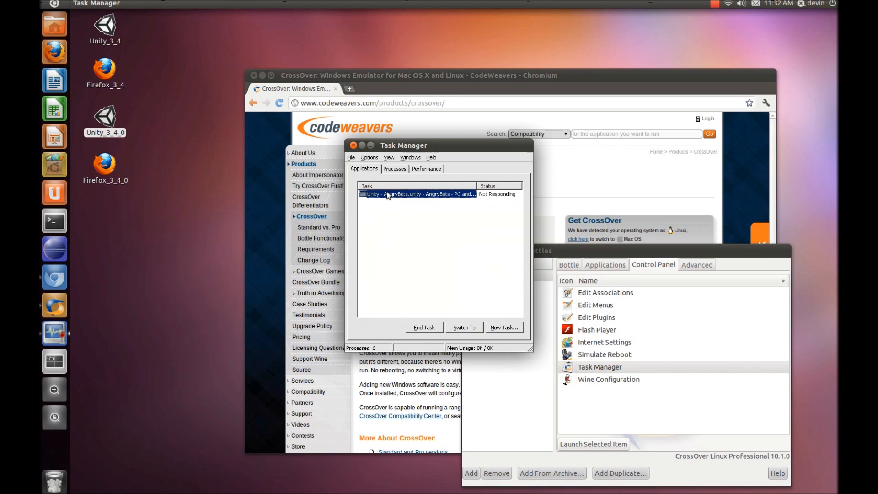
click(465, 329)
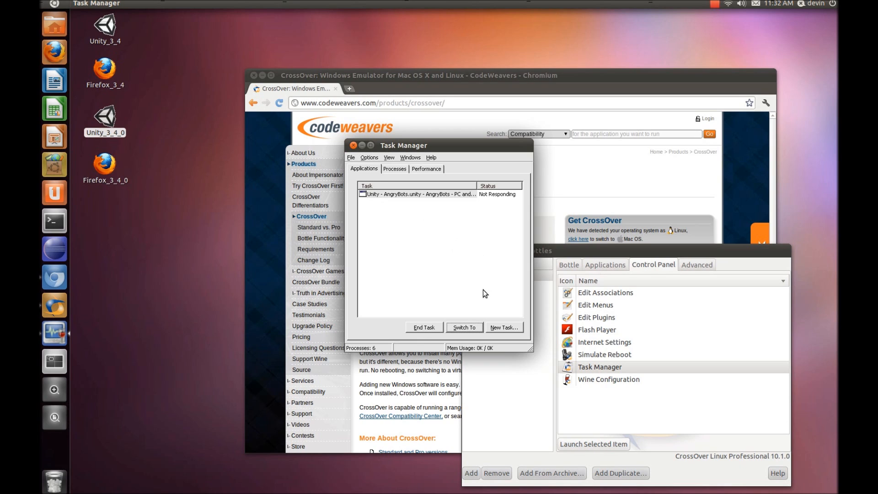
Reopen the Task Manager from Manage Bottles and choose to keep waiting rather than force quit.
click(530, 310)
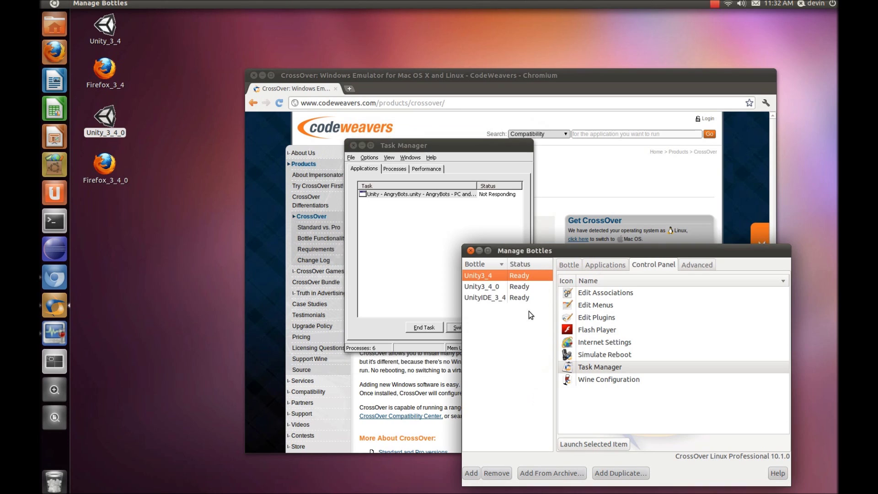
click(495, 287)
click(493, 276)
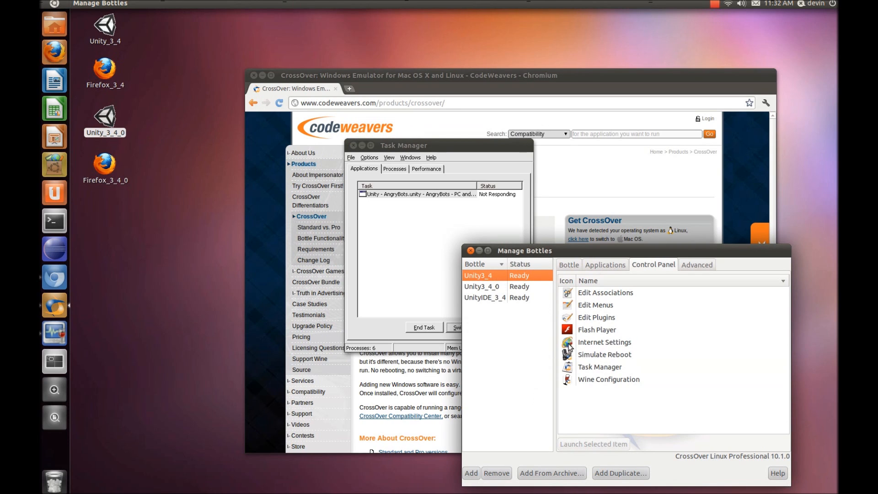
click(594, 368)
click(356, 322)
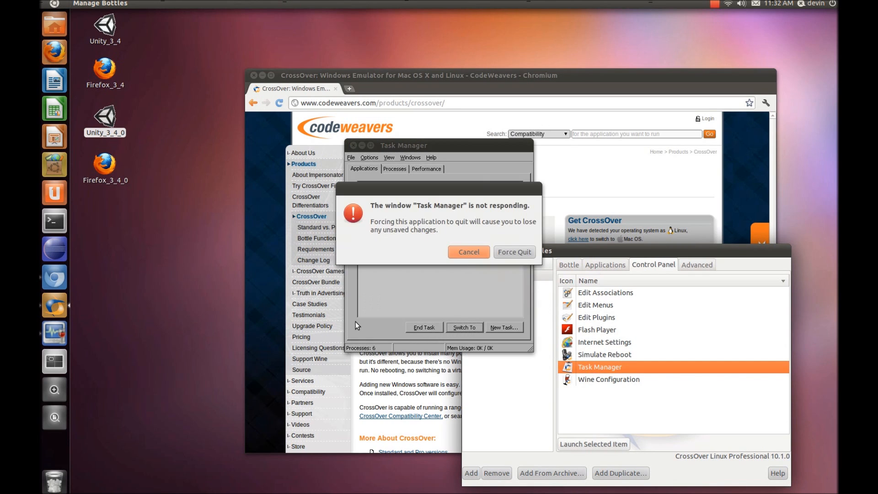
click(514, 254)
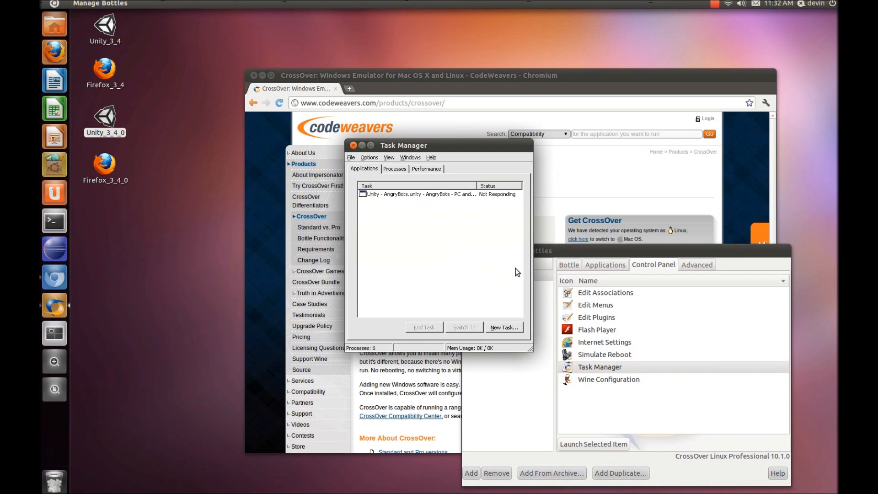
Repeatedly attempt End Task on the Not Responding Unity AngryBots window.
click(391, 194)
click(423, 328)
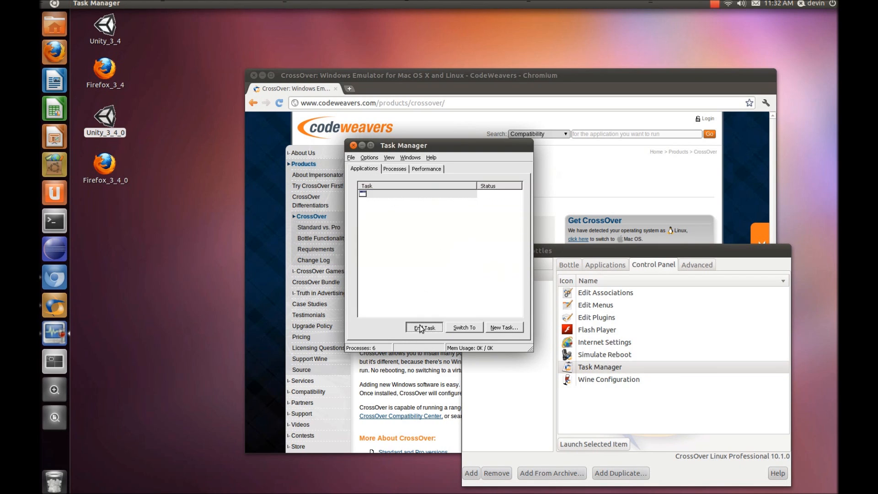
click(393, 195)
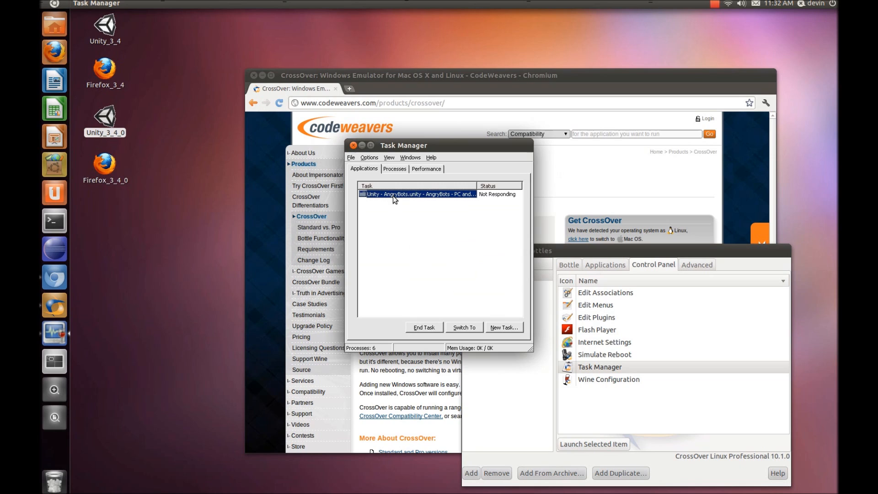
click(424, 327)
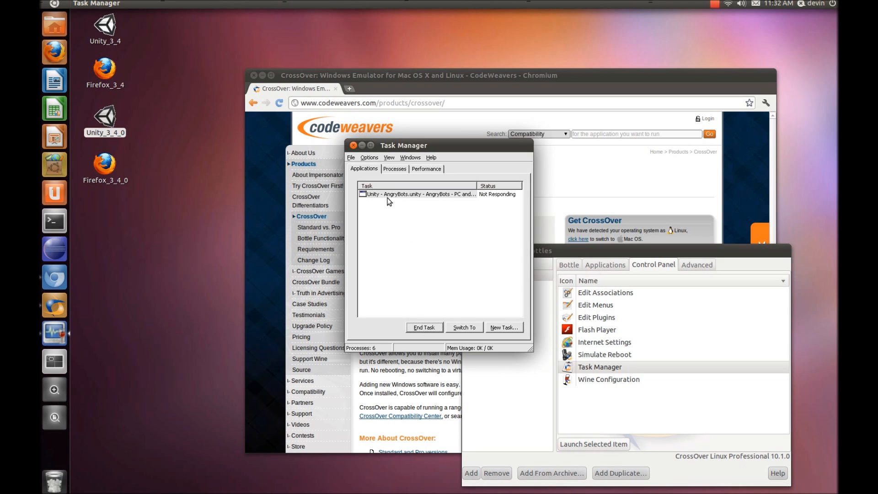
click(389, 194)
click(431, 327)
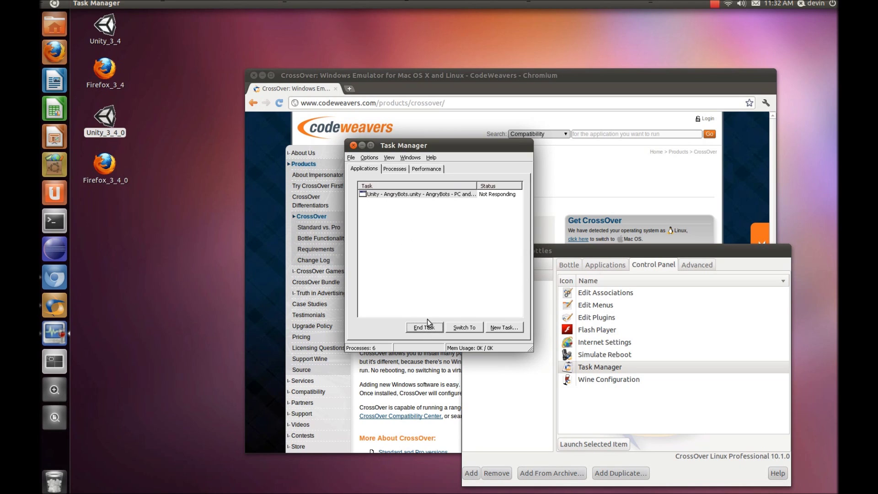
End the Unity.exe process from the Processes list and dismiss the invalid-handle error.
click(399, 171)
click(374, 213)
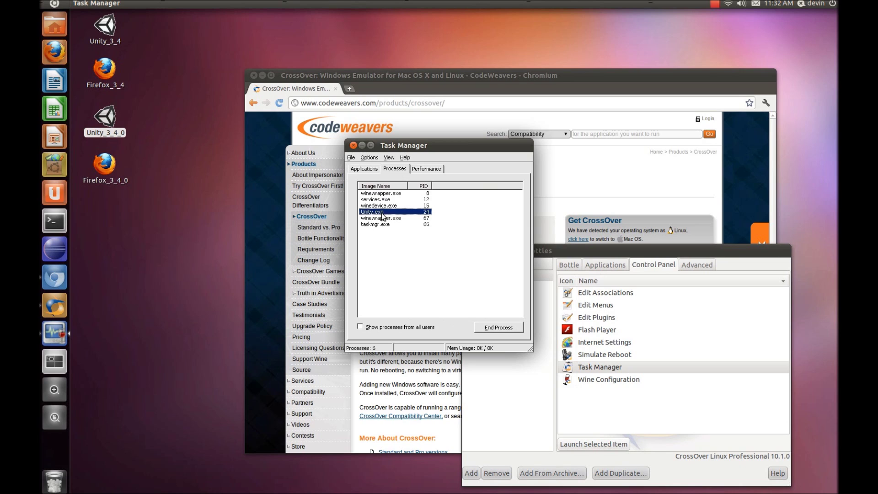
click(507, 325)
click(423, 269)
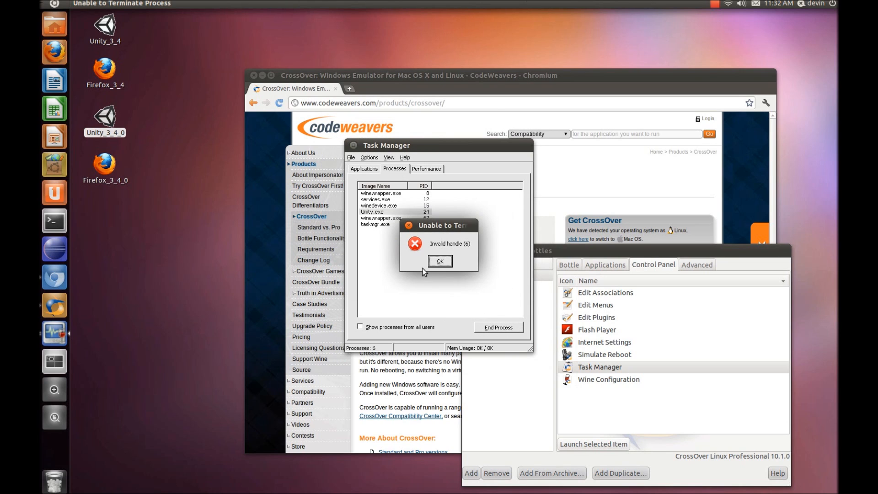
click(440, 262)
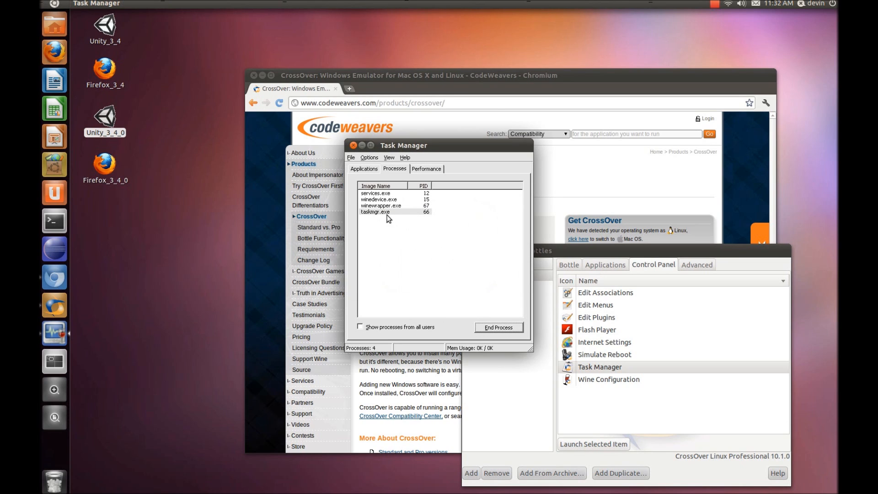
Launch Unity 3.4 from the Unity_3_4 desktop launcher and wait for its splash screen.
double_click(104, 29)
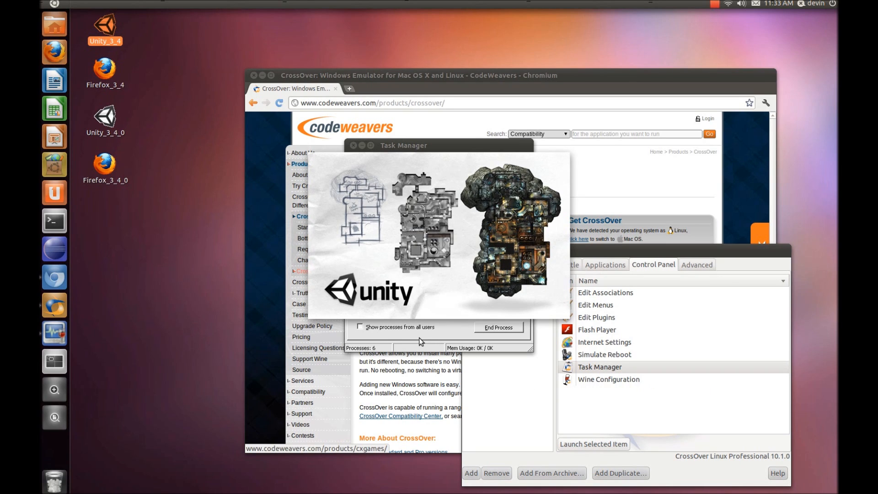
Raise and reposition the Task Manager, then close the CodeWeavers Chromium window.
click(419, 337)
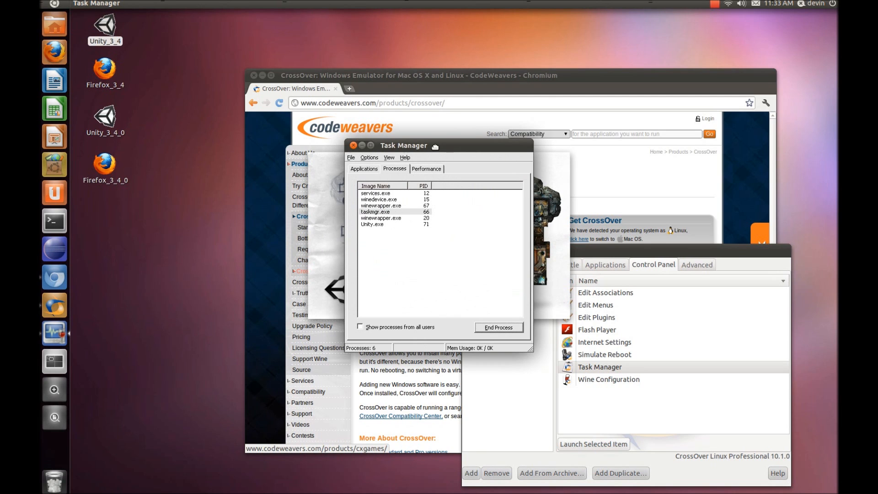
mouse_move(443, 145)
mouse_down()
mouse_move(629, 81)
mouse_move(722, 22)
mouse_up()
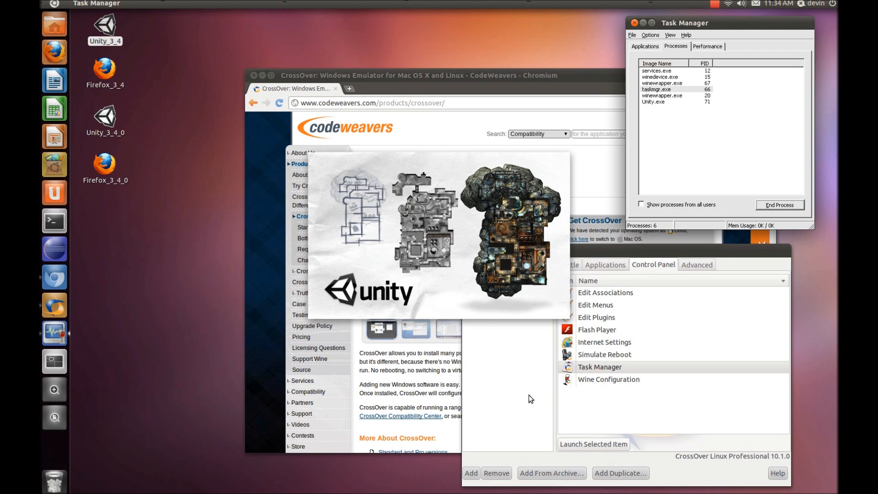
click(353, 74)
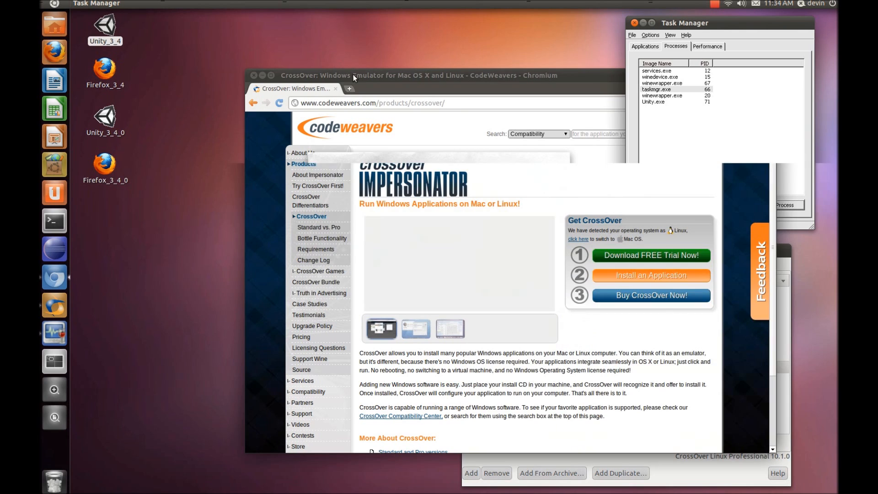
click(253, 76)
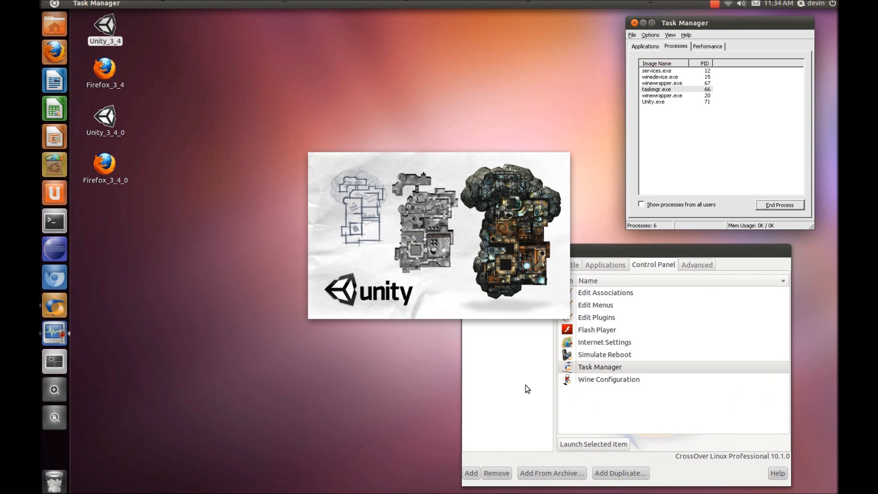
Select Unity.exe in the Processes list, end it and dismiss the termination error.
click(659, 89)
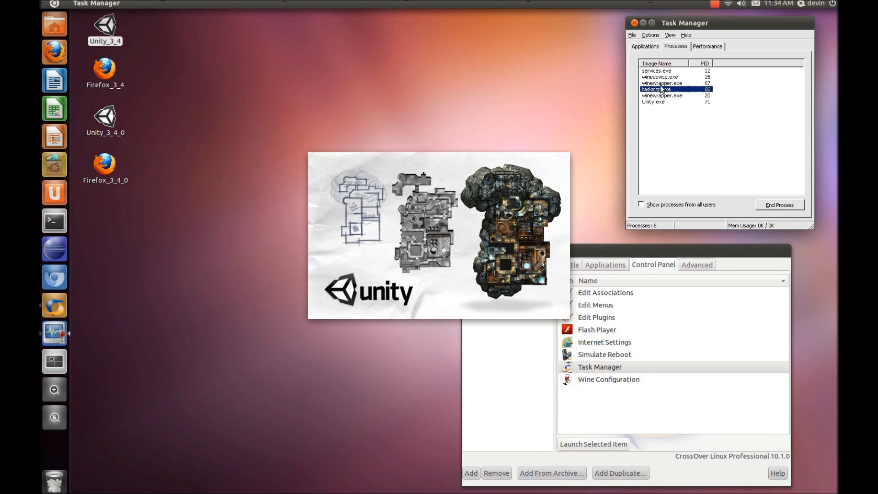
click(665, 91)
click(664, 96)
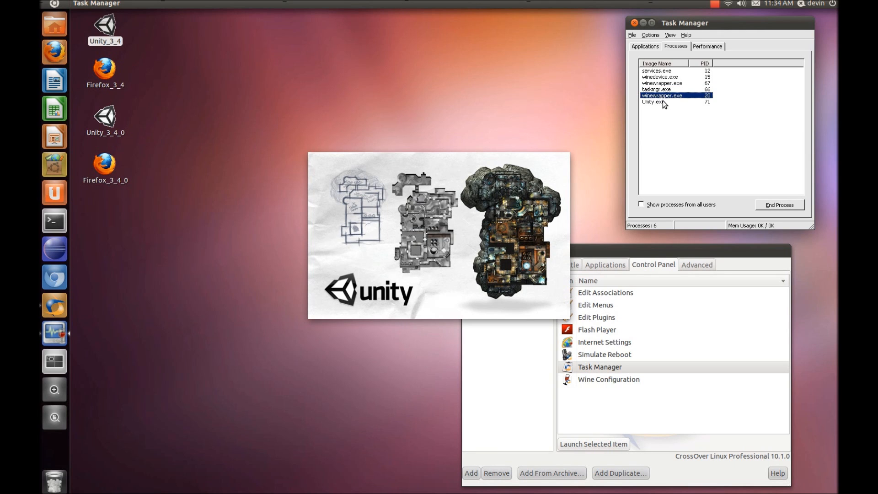
click(663, 102)
click(780, 206)
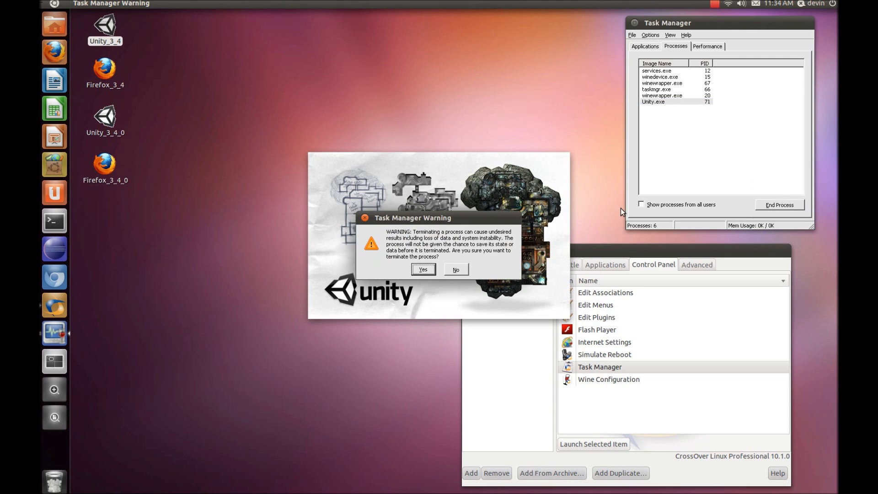
click(416, 273)
click(438, 259)
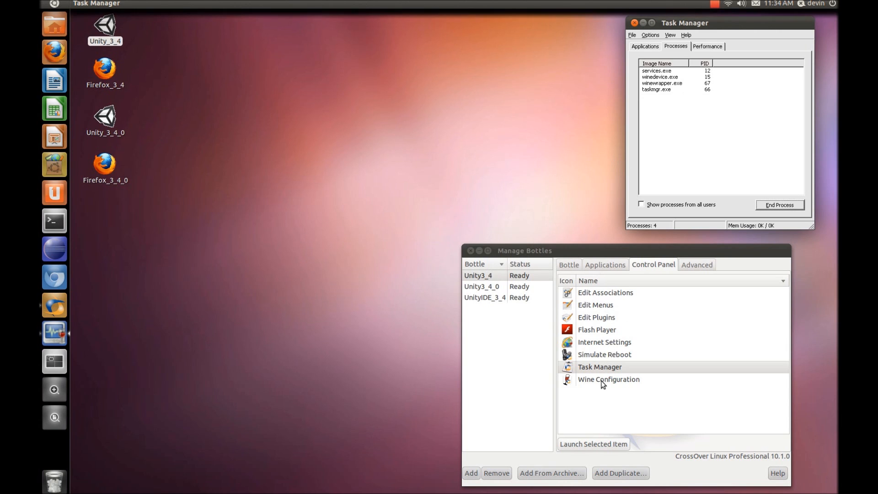
Run Simulate Reboot for the Unity bottle from the Control Panel tab.
click(595, 355)
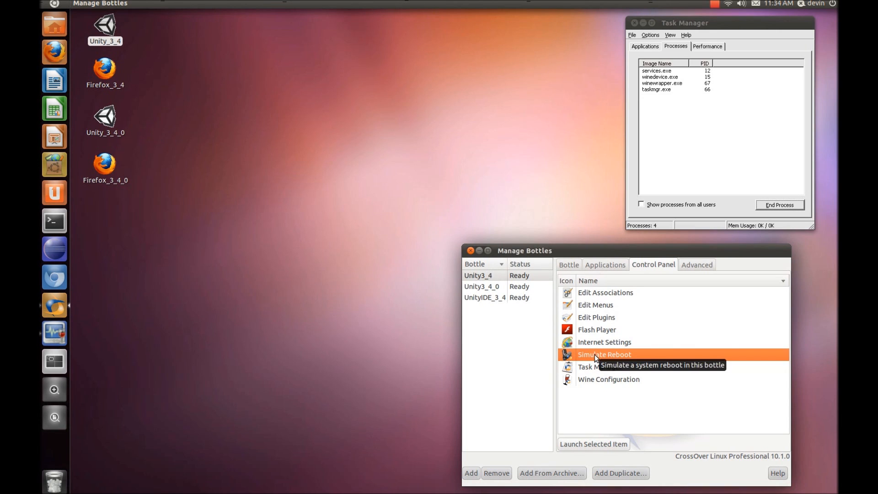
double_click(595, 355)
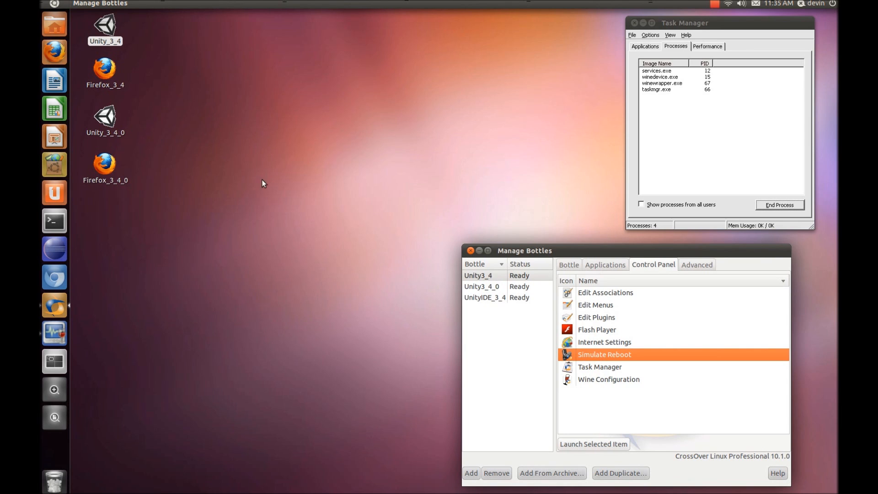
Launch Unity 3.4 from the desktop launcher so the editor loads the AngryBots project.
click(105, 29)
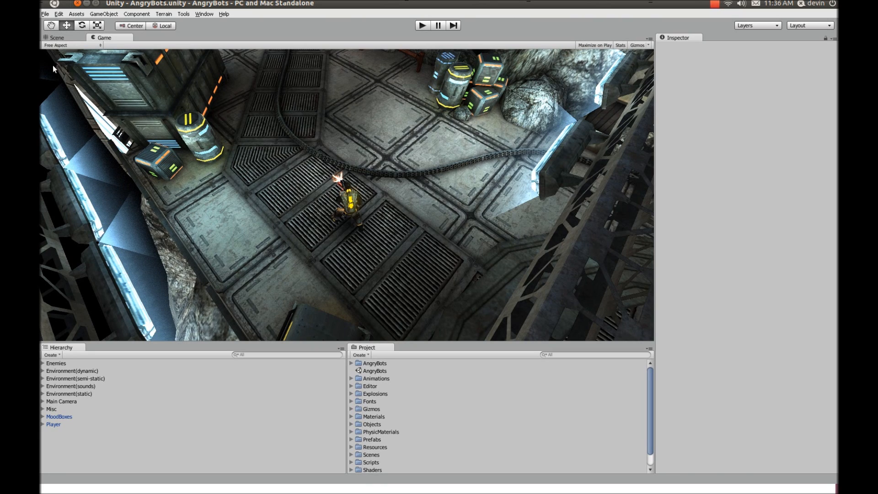
Switch to the Scene view and cancel the Save Scene dialog.
click(55, 38)
key(ctrl+s)
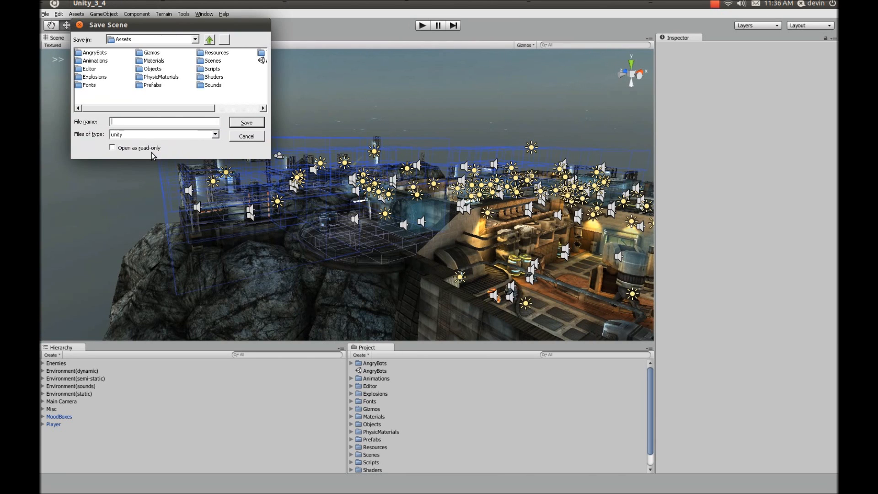
click(258, 145)
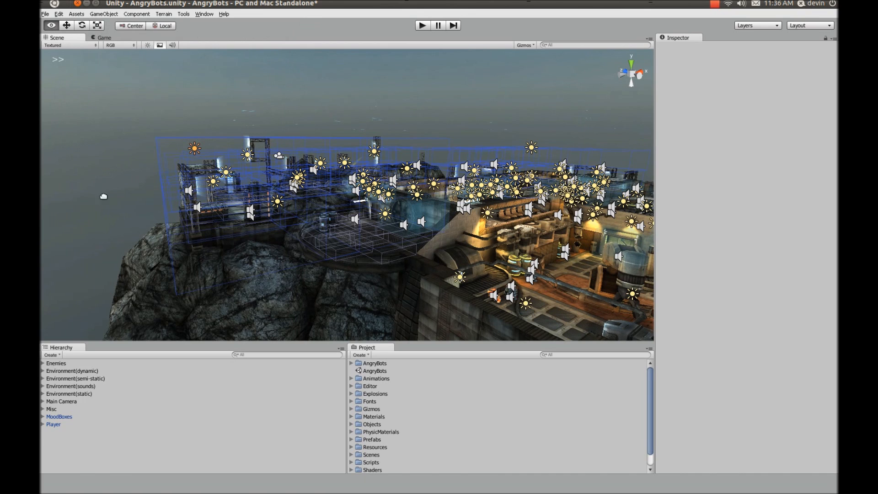
key(w)
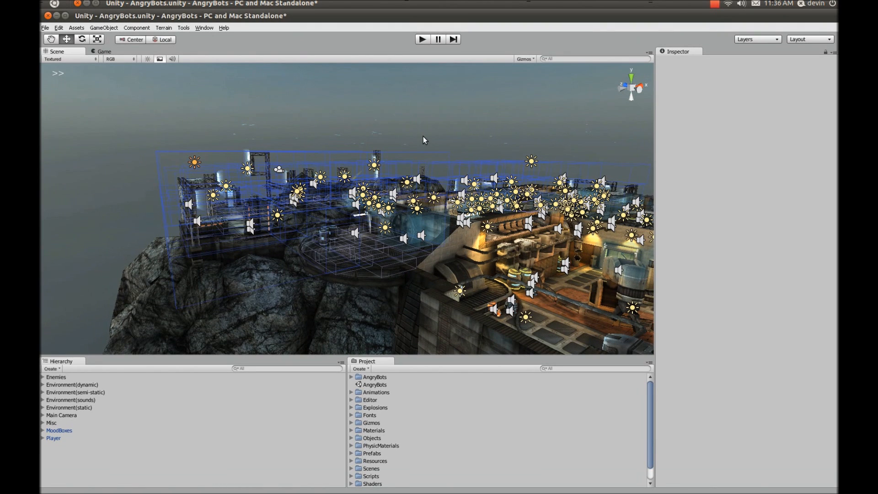
Look around and pan across the AngryBots level with the Hand tool, then return to the Move tool.
right_click(435, 137)
key(q)
drag(329, 113, 265, 135)
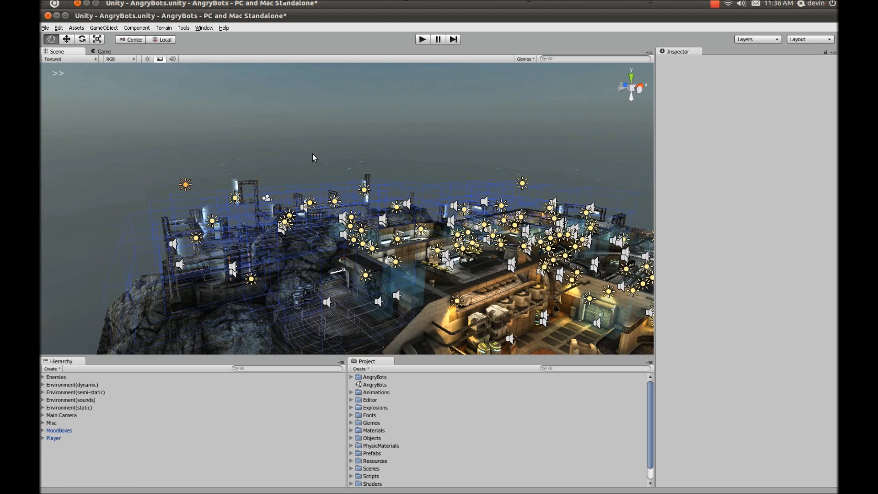
scroll(240, 126, up, 3)
scroll(240, 126, up, 2)
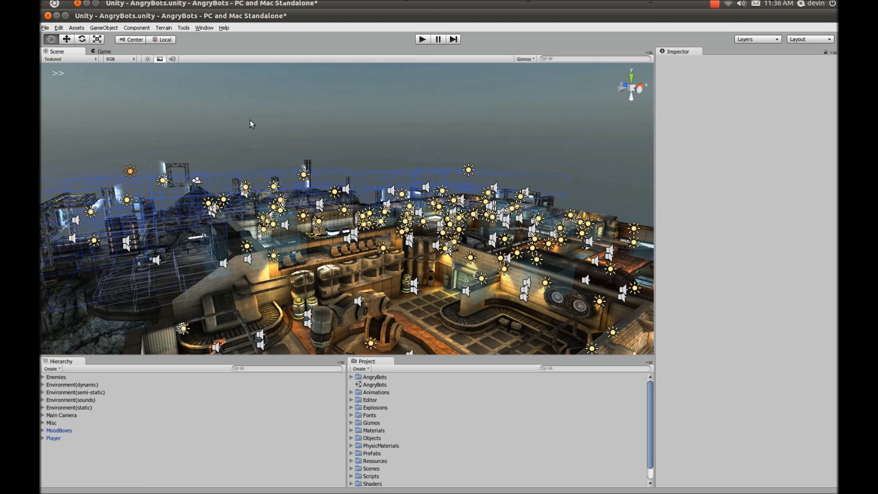
key(w)
scroll(239, 163, up, 1)
scroll(240, 163, up, 1)
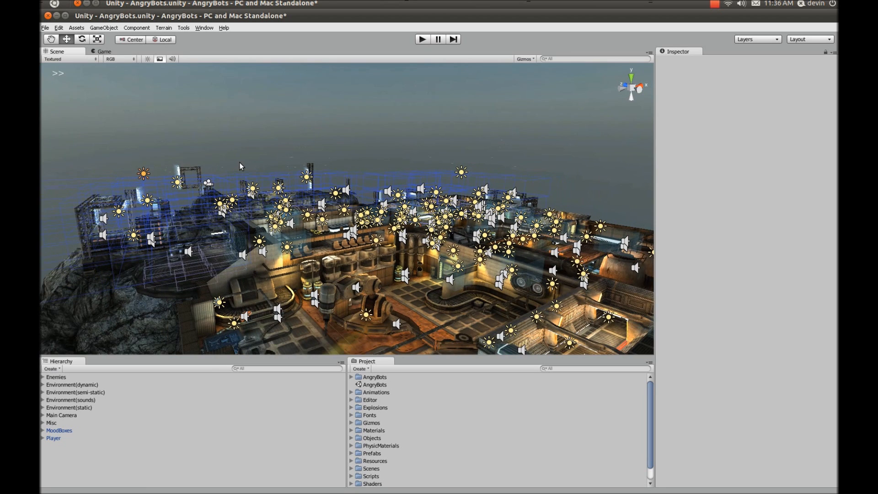
scroll(208, 127, up, 1)
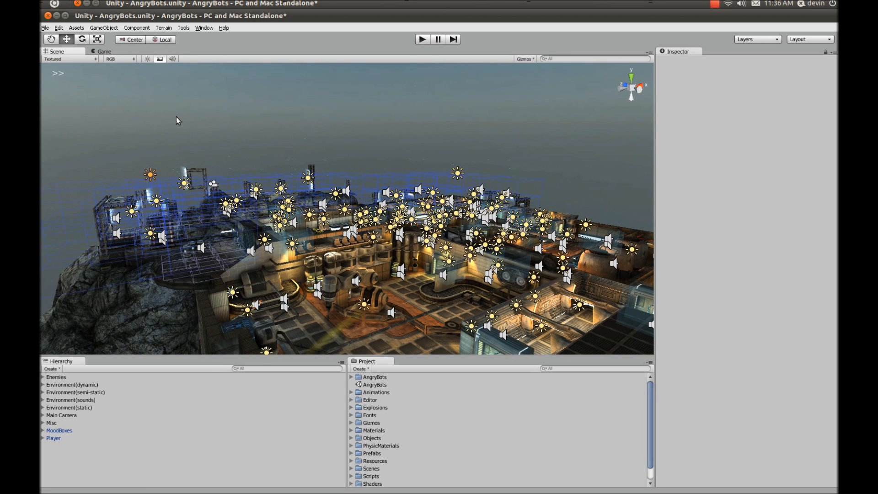